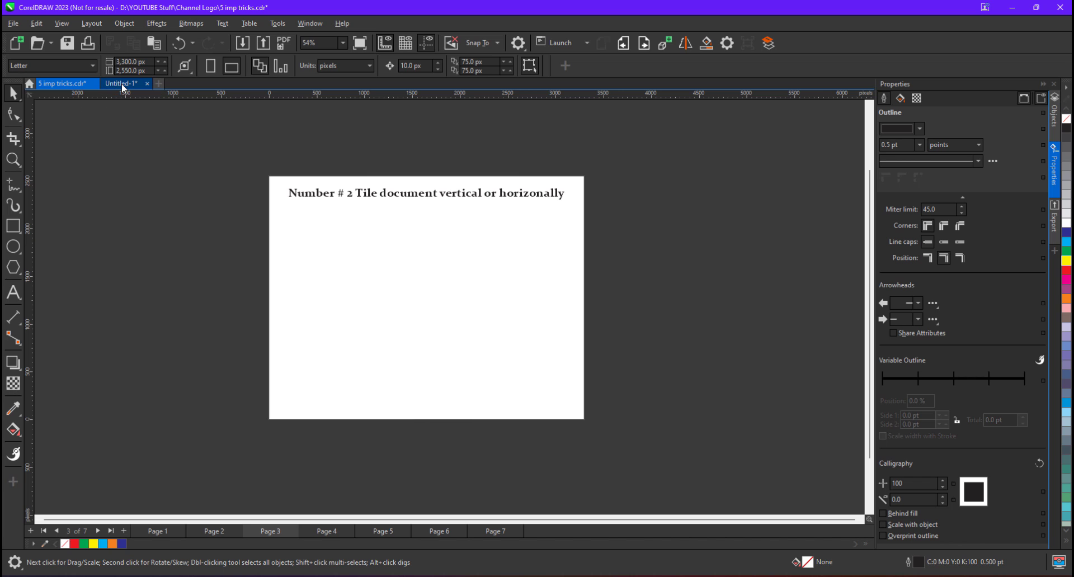
Tile Untitled-1 and the tips document horizontally so both show side by side
left_click(122, 83)
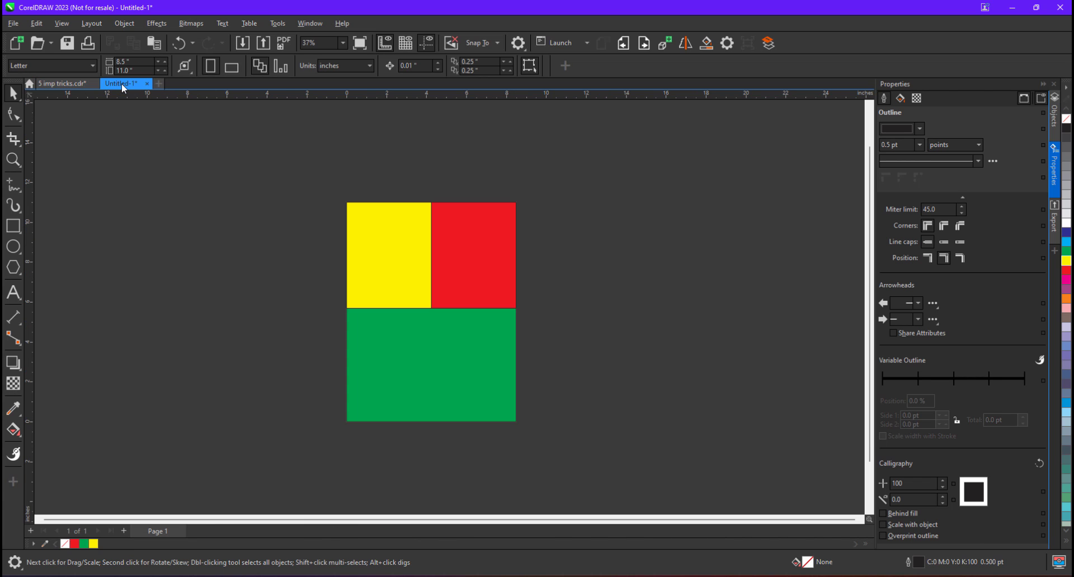
left_click(311, 23)
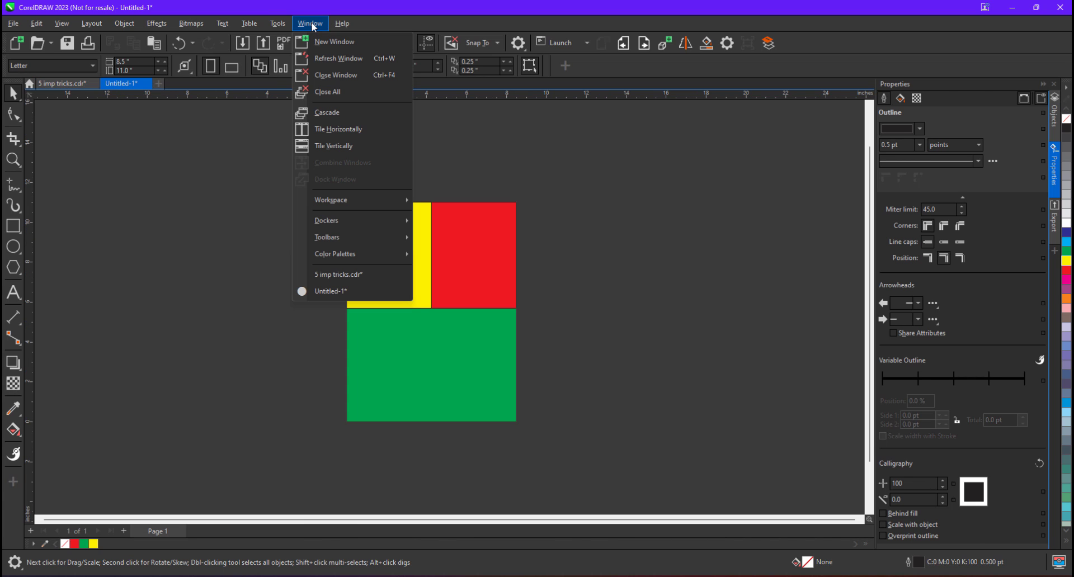
left_click(371, 129)
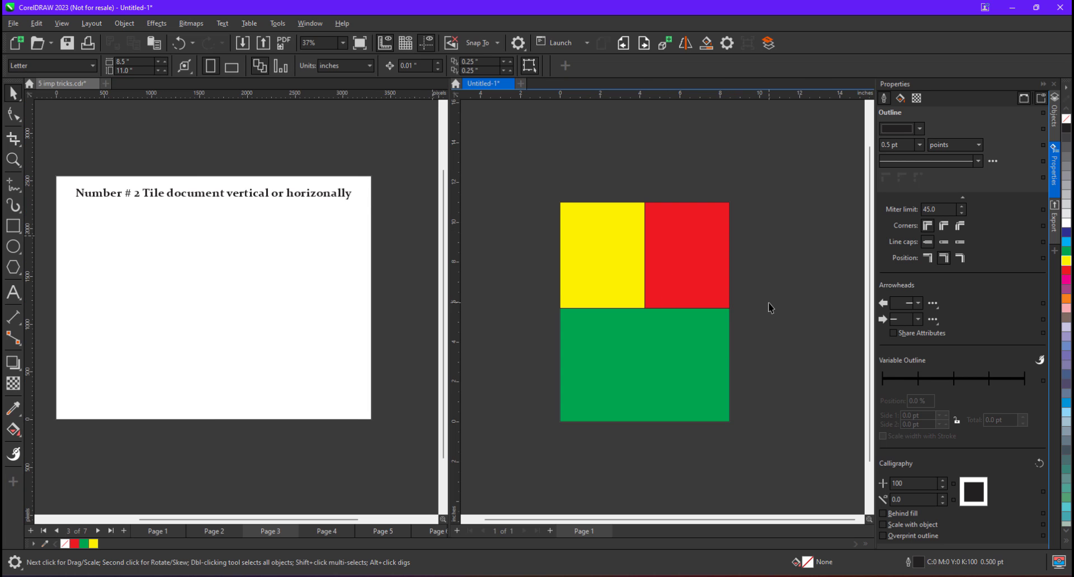
scroll(769, 302, "down", 1)
scroll(769, 308, "up", 1)
scroll(770, 307, "up", 1)
Recolor the red square in Untitled-1 orange from the palette, then reactivate the tips document
left_click(697, 254)
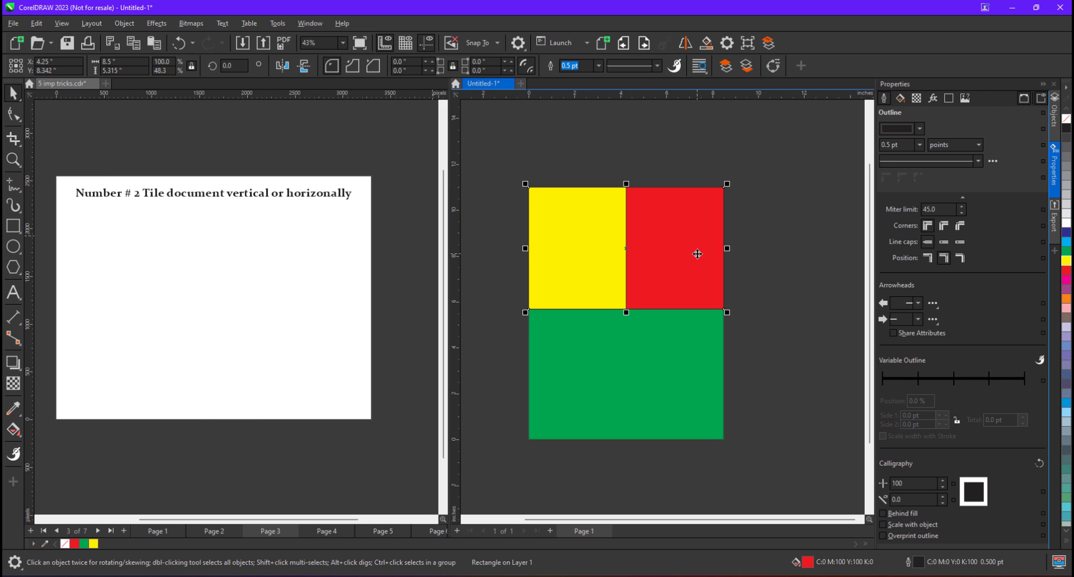
left_click(1066, 300)
left_click(407, 264)
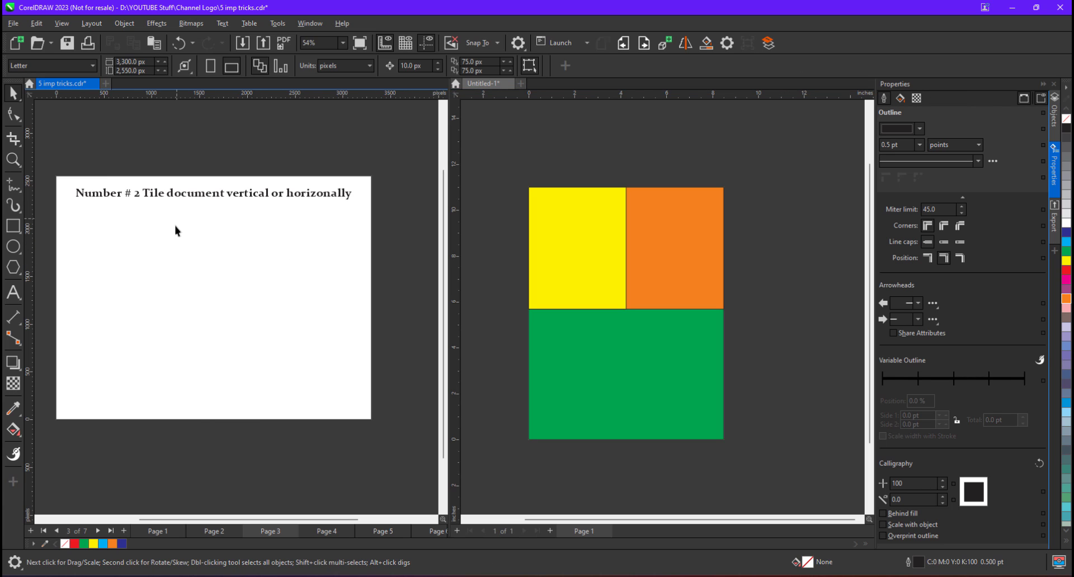
scroll(174, 233, "up", 2)
scroll(186, 243, "down", 2)
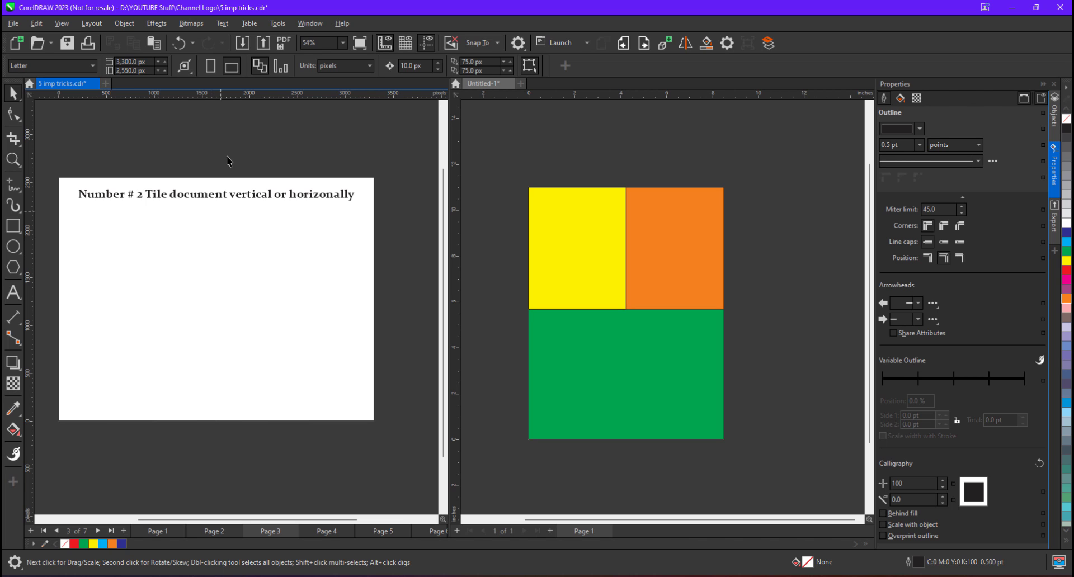
left_click(310, 23)
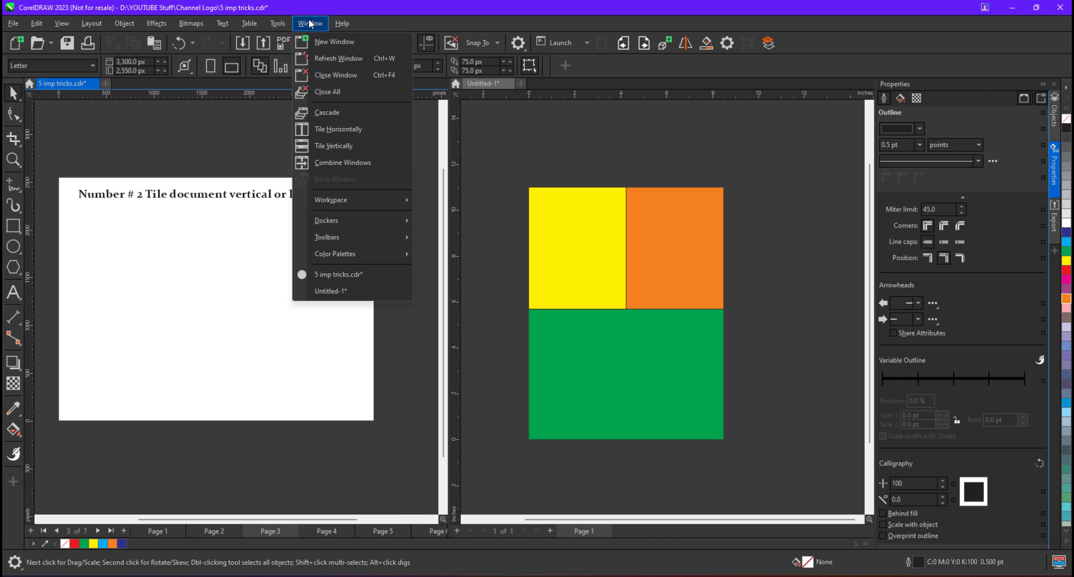
Tile the two documents vertically, top and bottom, and make the 5 imp tricks.cdr pane active
left_click(348, 145)
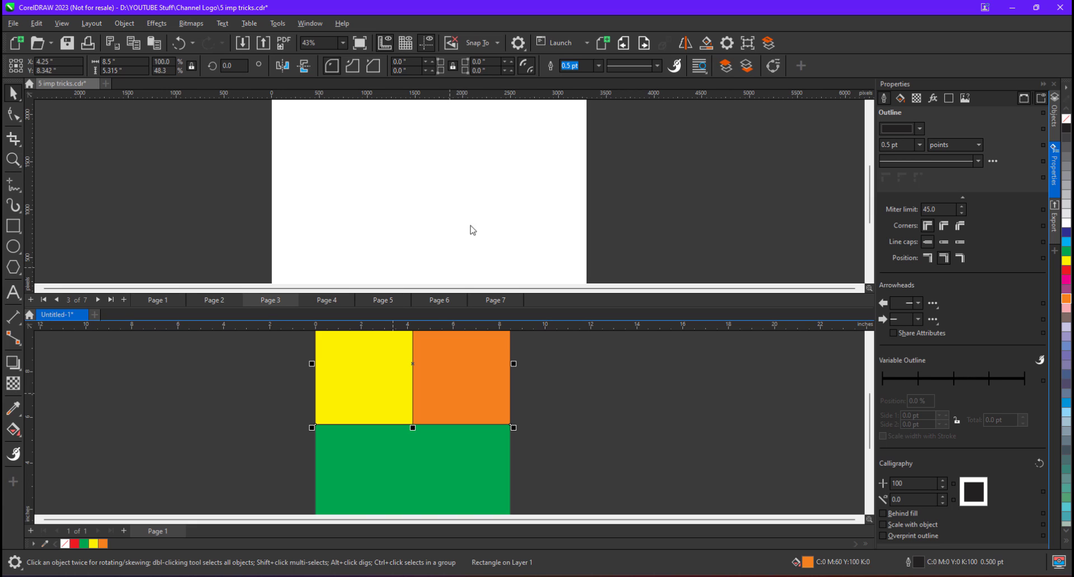
scroll(478, 205, "down", 2)
scroll(455, 386, "up", 3)
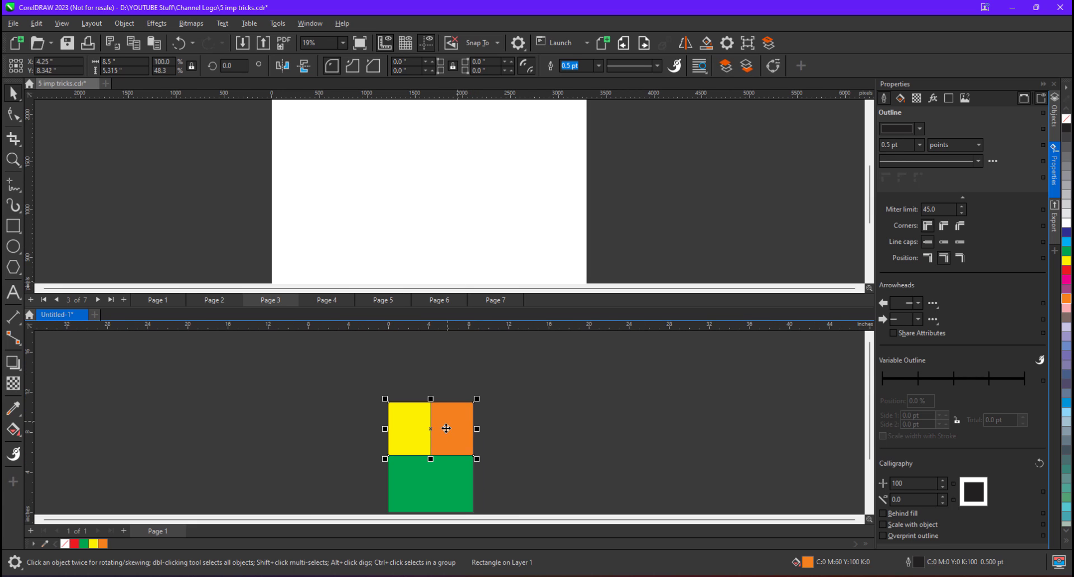
left_click(653, 218)
scroll(652, 213, "down", 1)
scroll(697, 150, "up", 1)
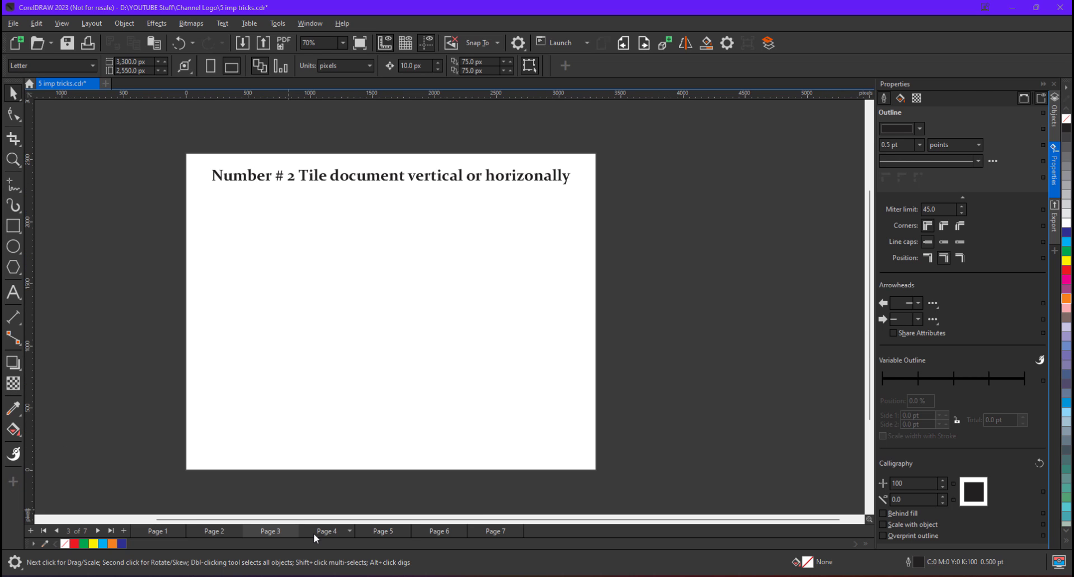
Go to page 4, 'Number # 3 Draw parallel lines in CorelDRAW'
left_click(313, 533)
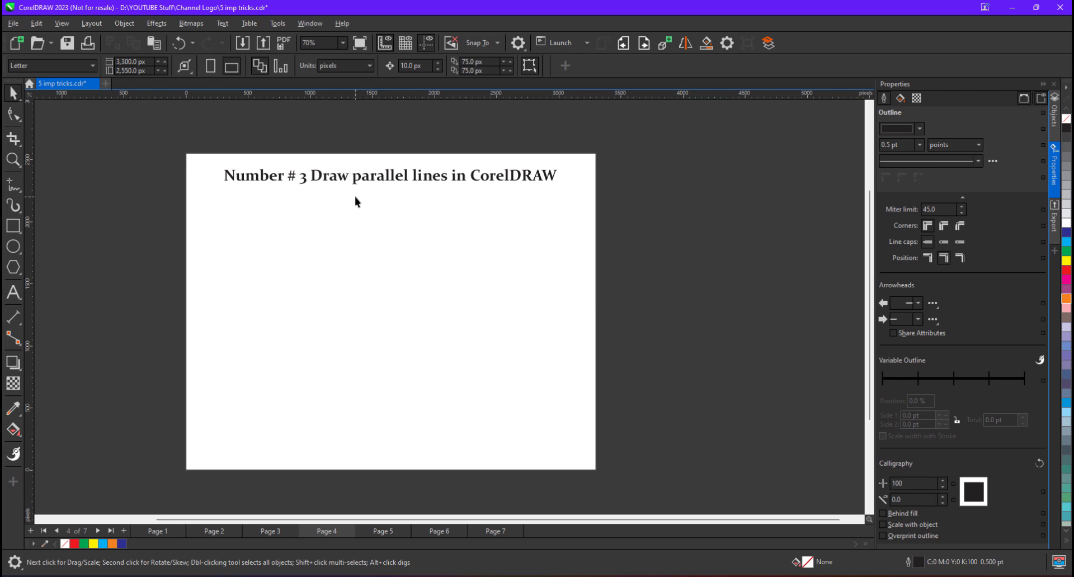
Draw a wavy vertical freehand S-curve under the page 4 title, deleting a trial copy, and select it
left_click(14, 185)
mouse_move(392, 217)
left_mouse_down()
mouse_move(361, 256)
mouse_move(394, 336)
mouse_move(395, 381)
mouse_move(381, 410)
left_mouse_up()
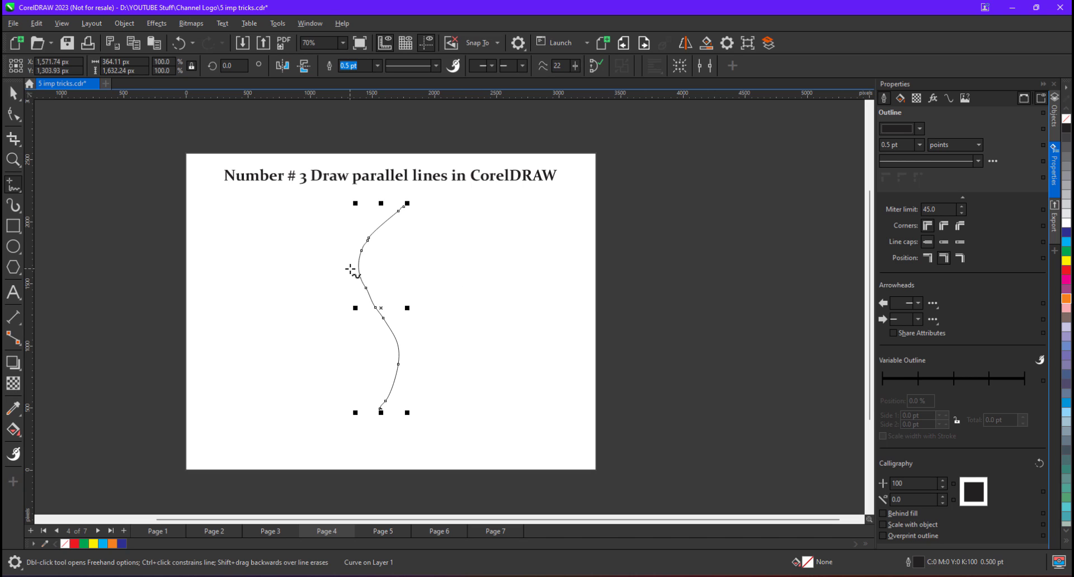
left_click(14, 93)
left_click_drag(379, 229, 391, 235)
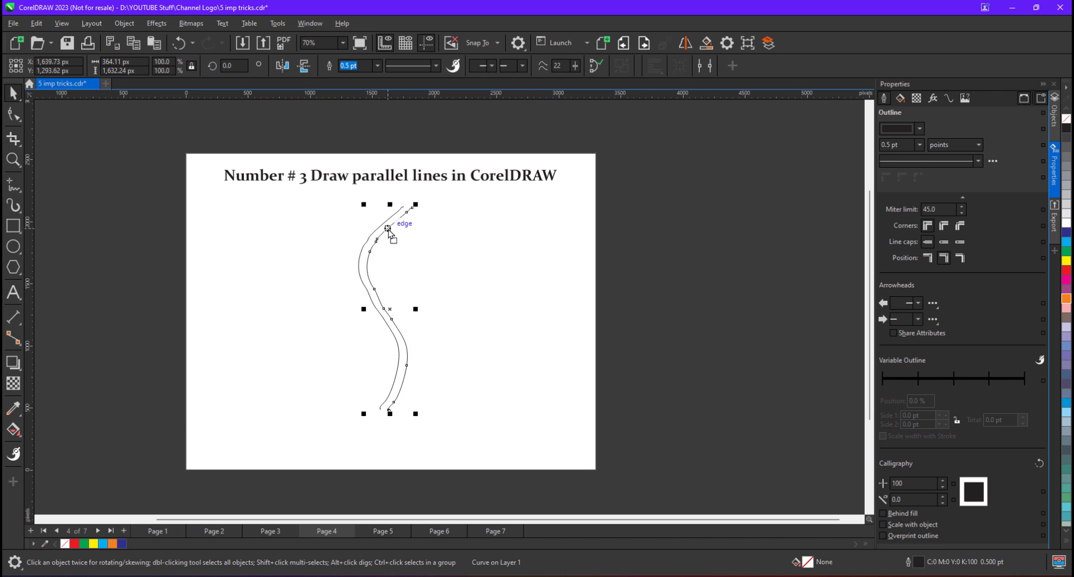
scroll(393, 238, "up", 2)
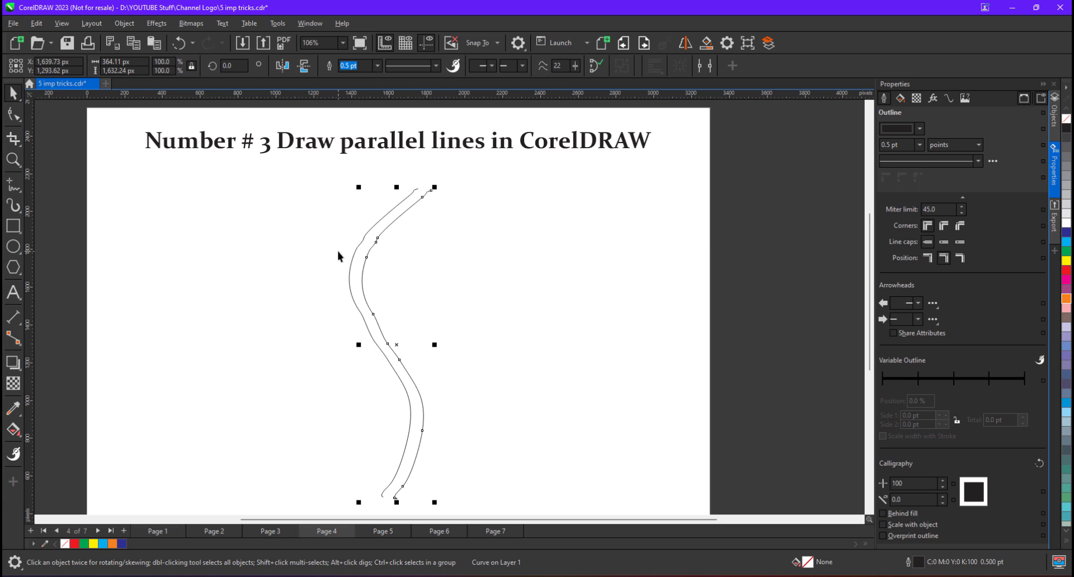
key("Delete")
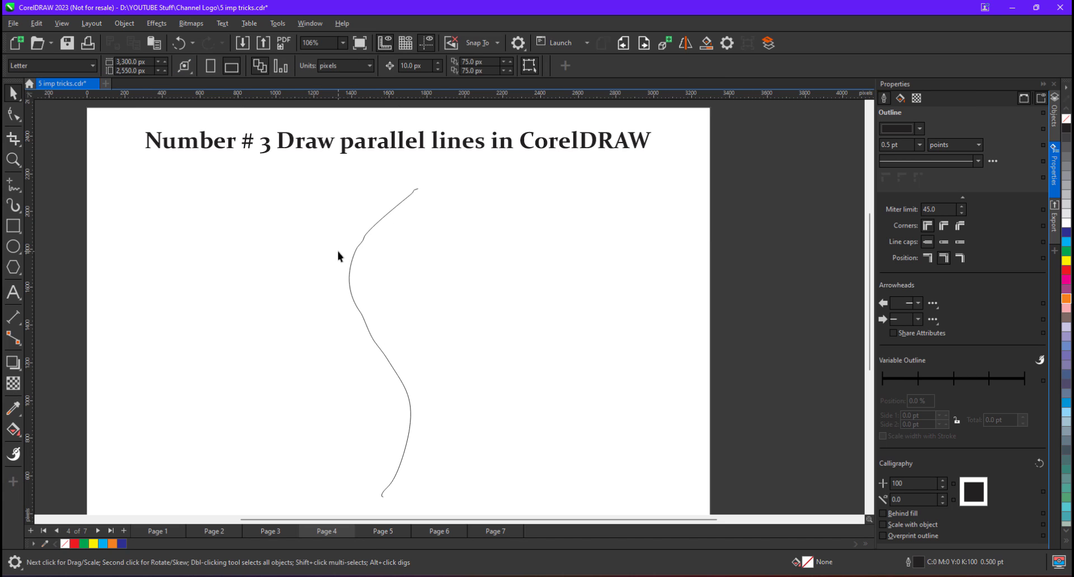
scroll(411, 237, "down", 1)
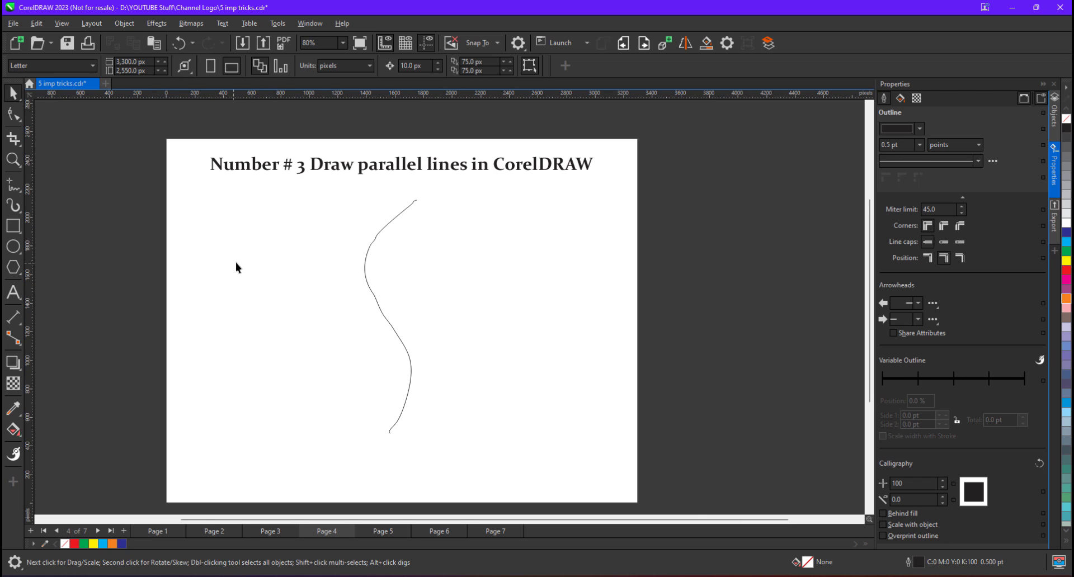
left_click(370, 242)
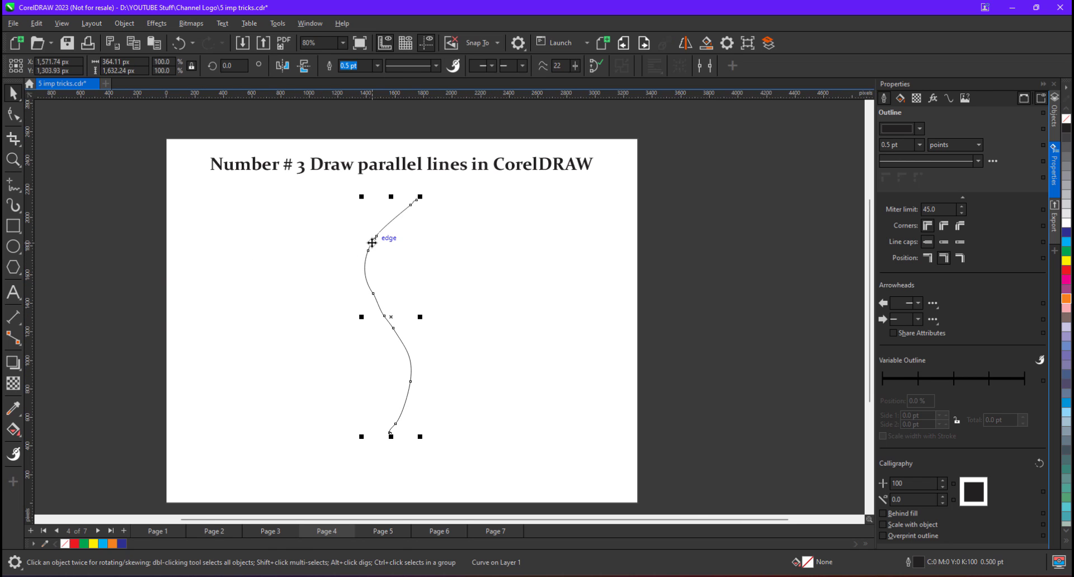
Try Parallel Drawing's Create from selected on the curve (2 lines, 450 px), then undo the copies
left_click(706, 67)
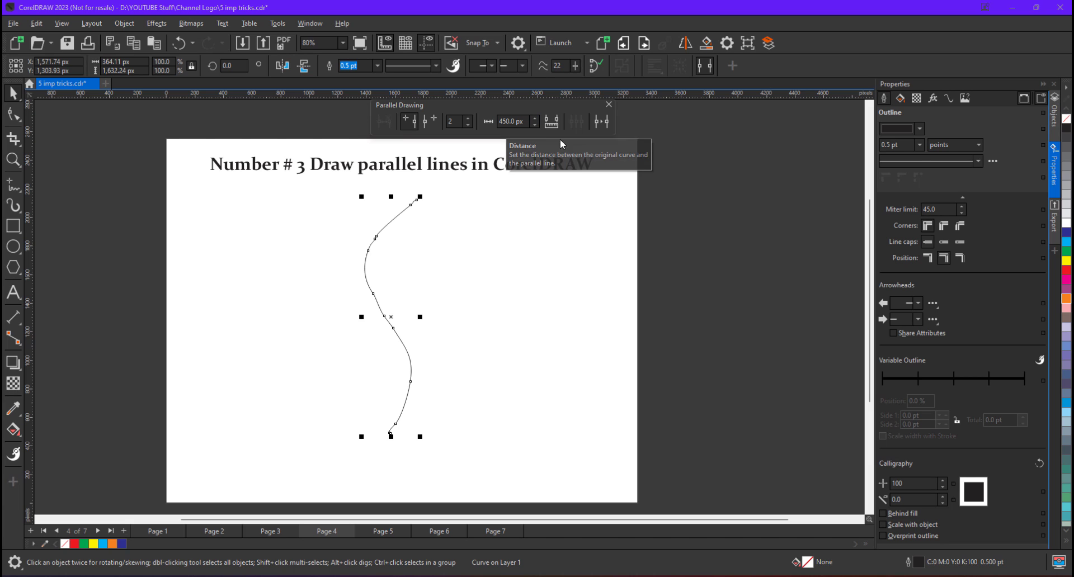
left_click(601, 121)
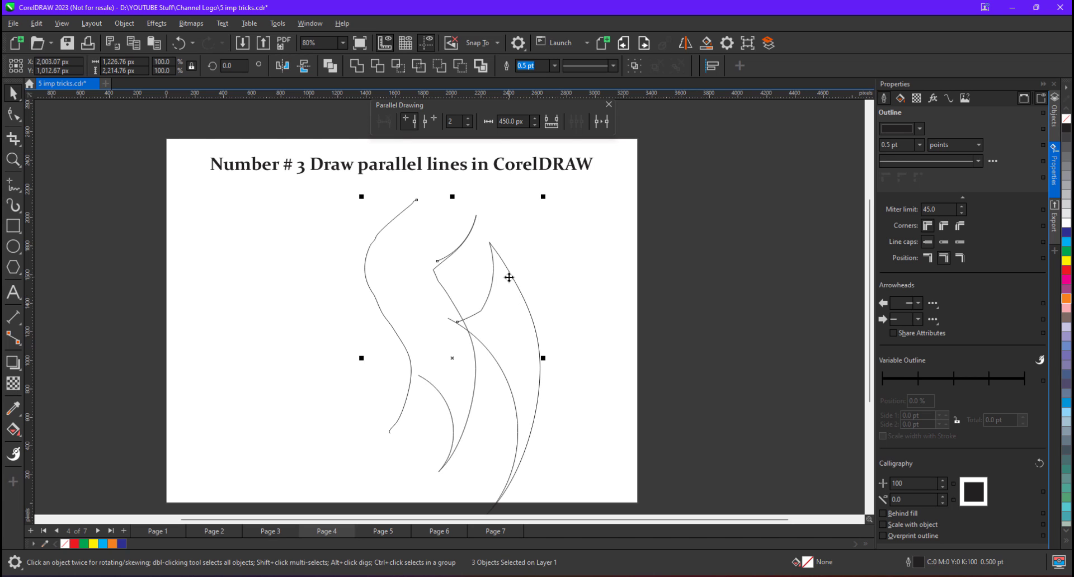
key("ctrl+z")
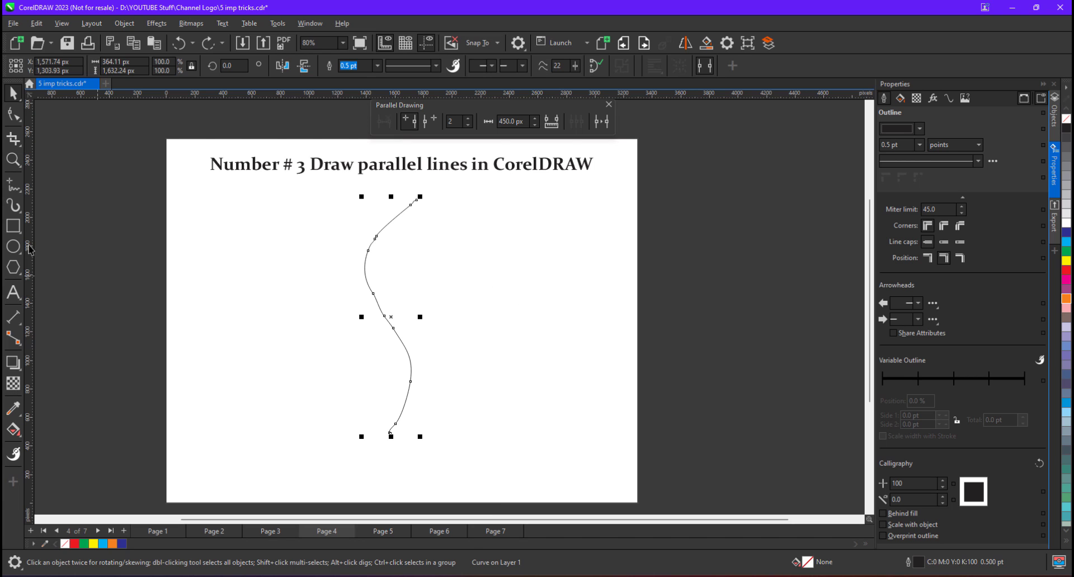
left_click(13, 189)
Draw a second wavy curve with 3 parallel copies at right, plus an arching freehand curve at left
scroll(581, 212, "down", 1)
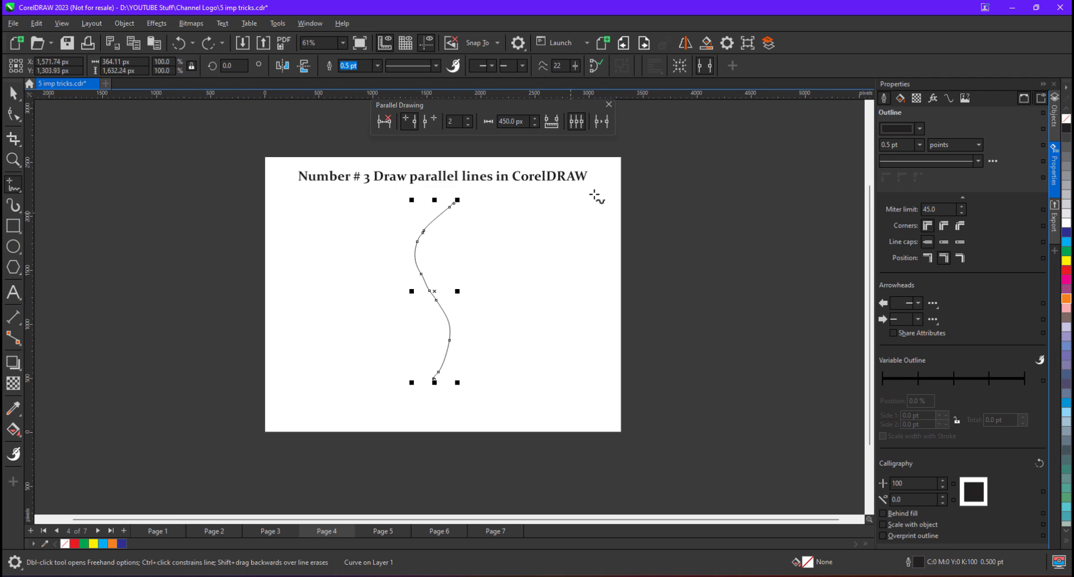
mouse_move(595, 192)
left_mouse_down()
mouse_move(568, 233)
mouse_move(551, 318)
mouse_move(575, 413)
mouse_move(541, 463)
left_mouse_up()
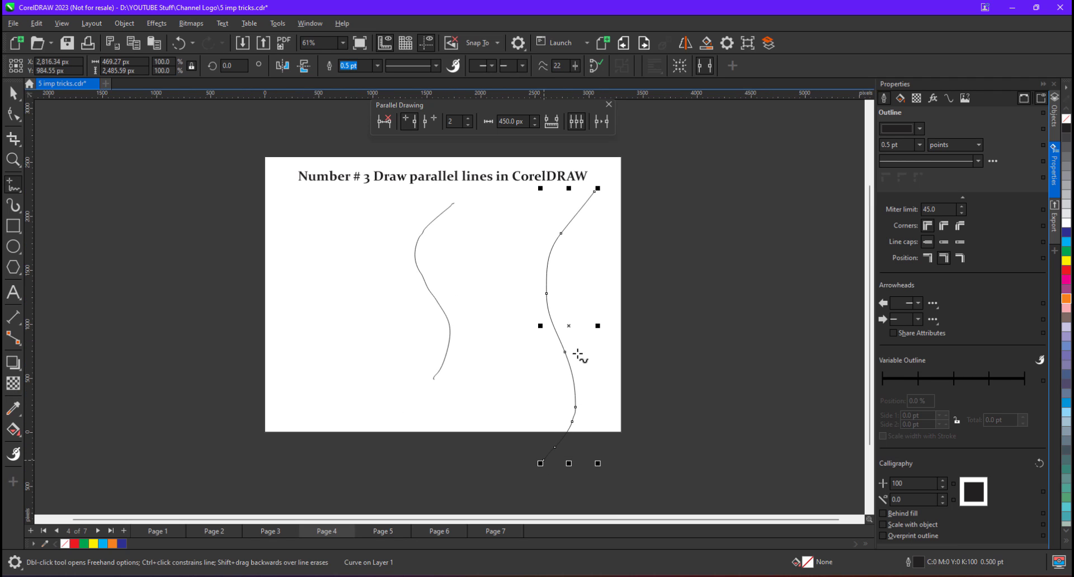
left_click(466, 118)
left_click(600, 121)
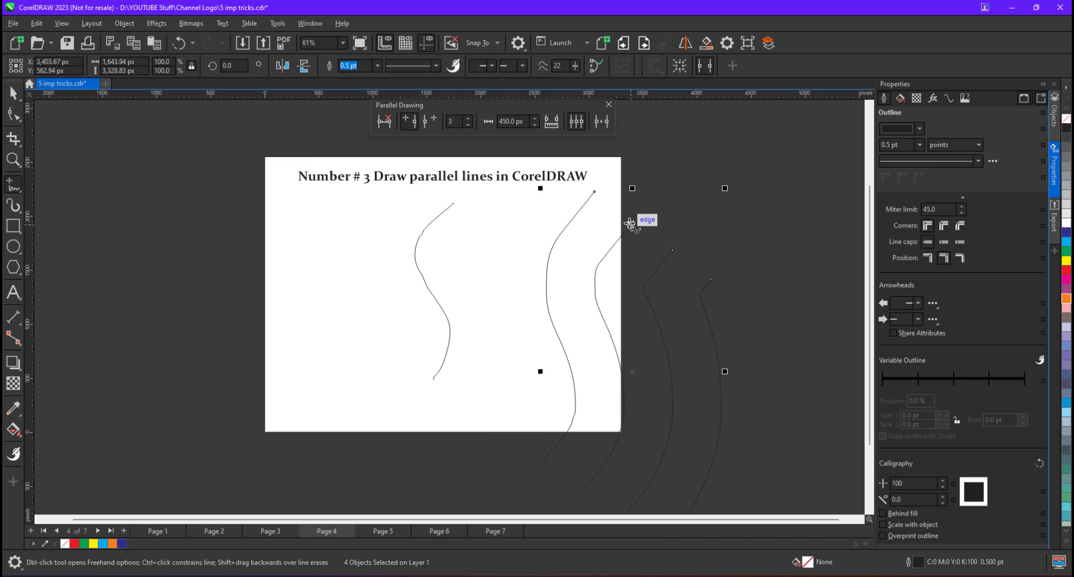
scroll(631, 223, "down", 1)
scroll(730, 306, "up", 1)
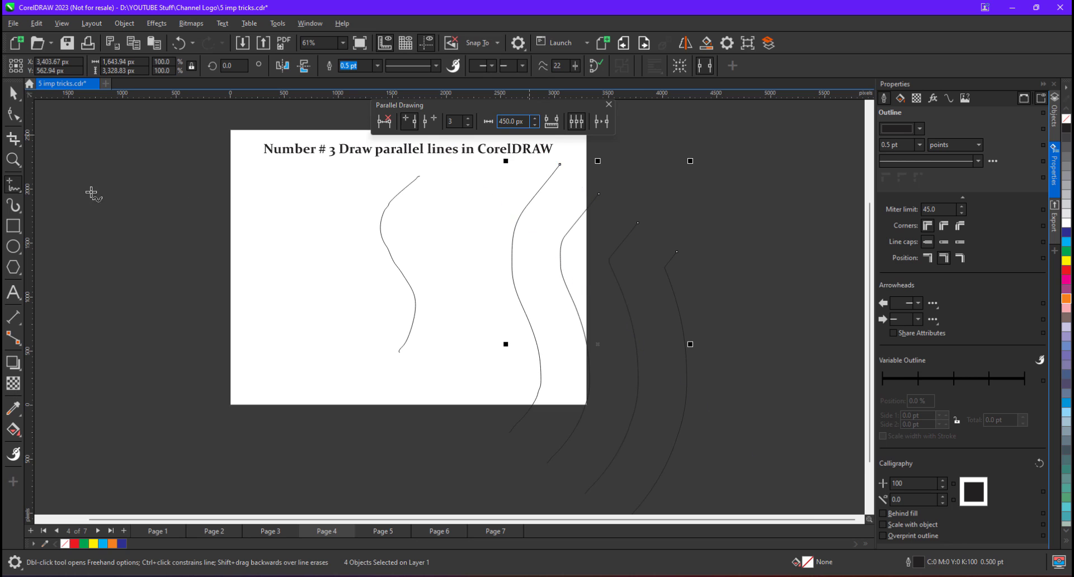
mouse_move(91, 284)
left_mouse_down()
mouse_move(168, 244)
mouse_move(323, 290)
left_mouse_up()
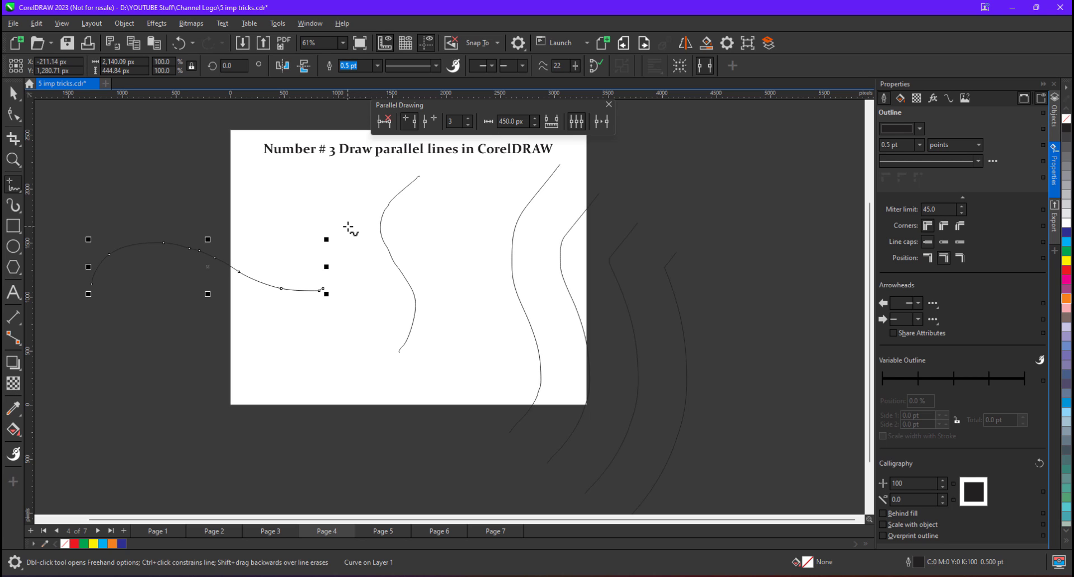
Give the arching curve three parallel copies 50 px apart, then go to page 5
double_click(506, 121)
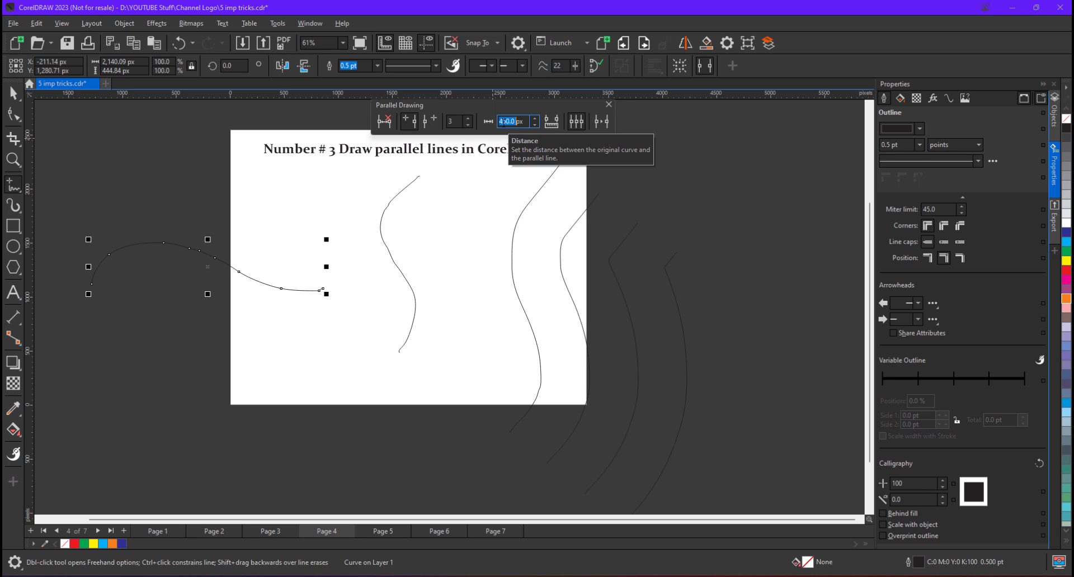
type("50")
left_click(602, 121)
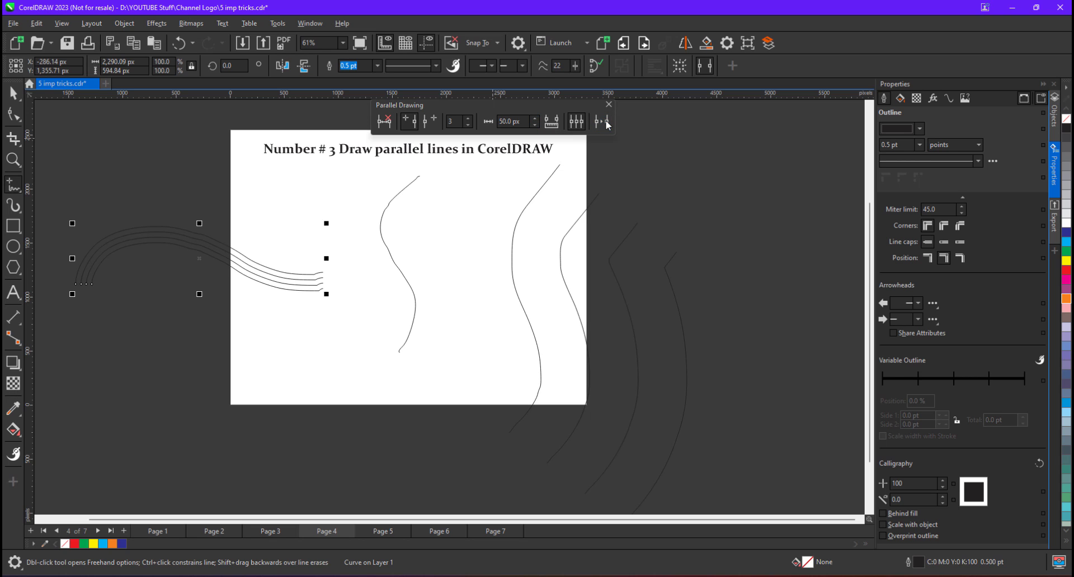
scroll(178, 269, "up", 1)
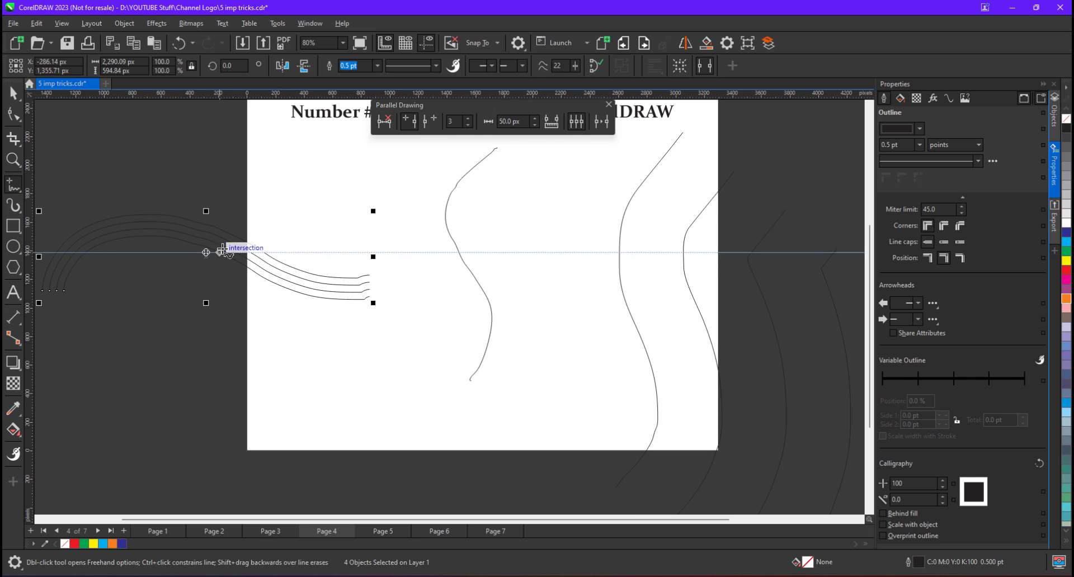
scroll(259, 278, "down", 1)
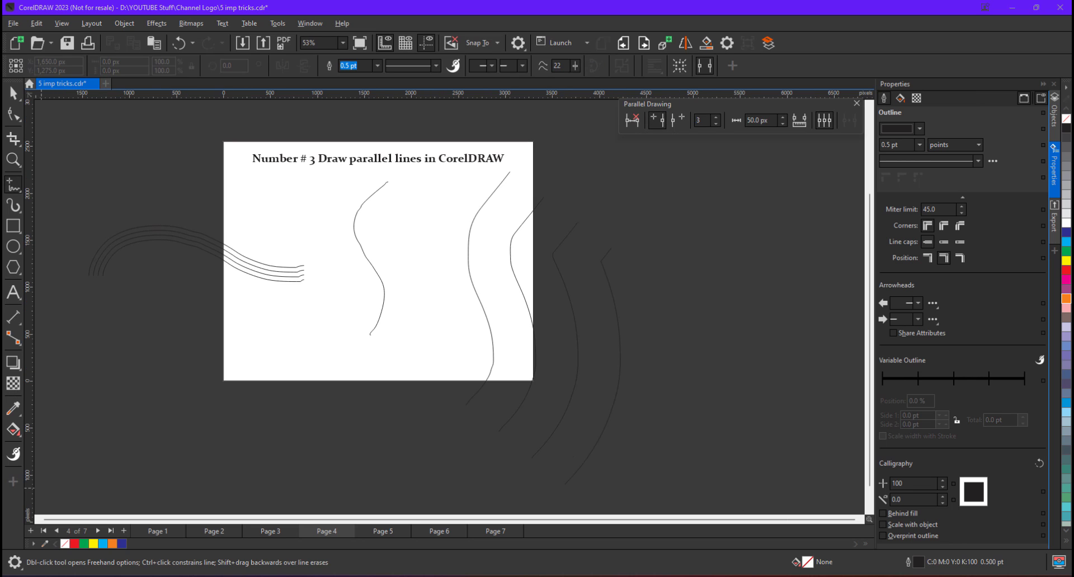
left_click(383, 533)
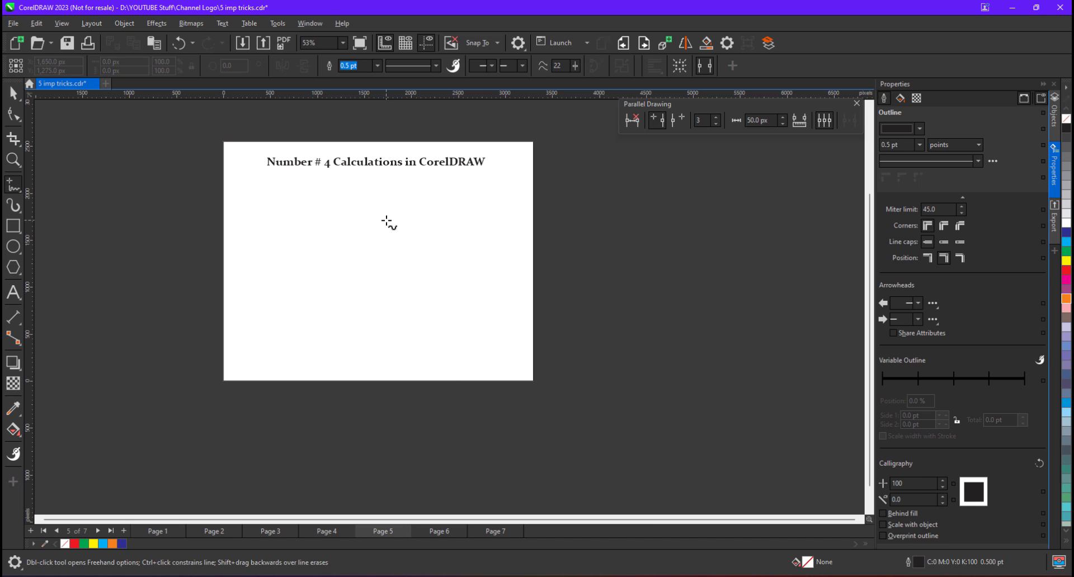
Draw a rectangle about 1,286.89 × 833.97 px below the page 5 'Calculations' title
key("F6")
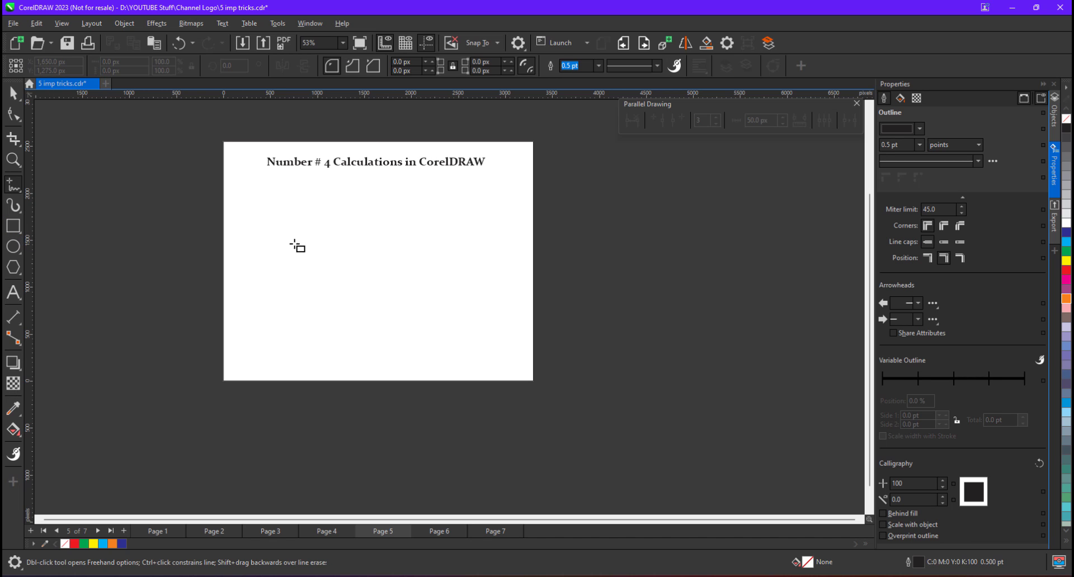
mouse_move(292, 229)
left_mouse_down()
mouse_move(324, 272)
mouse_move(418, 312)
left_mouse_up()
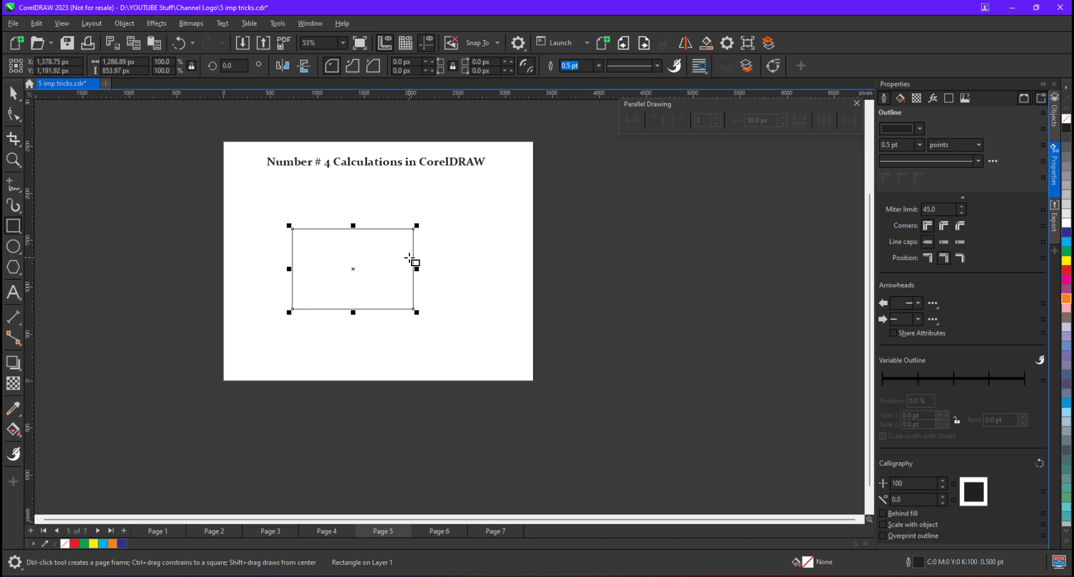
Divide the rectangle's width by 3 in the Width field, then undo the proportional shrink
left_click(71, 70)
left_click(140, 62)
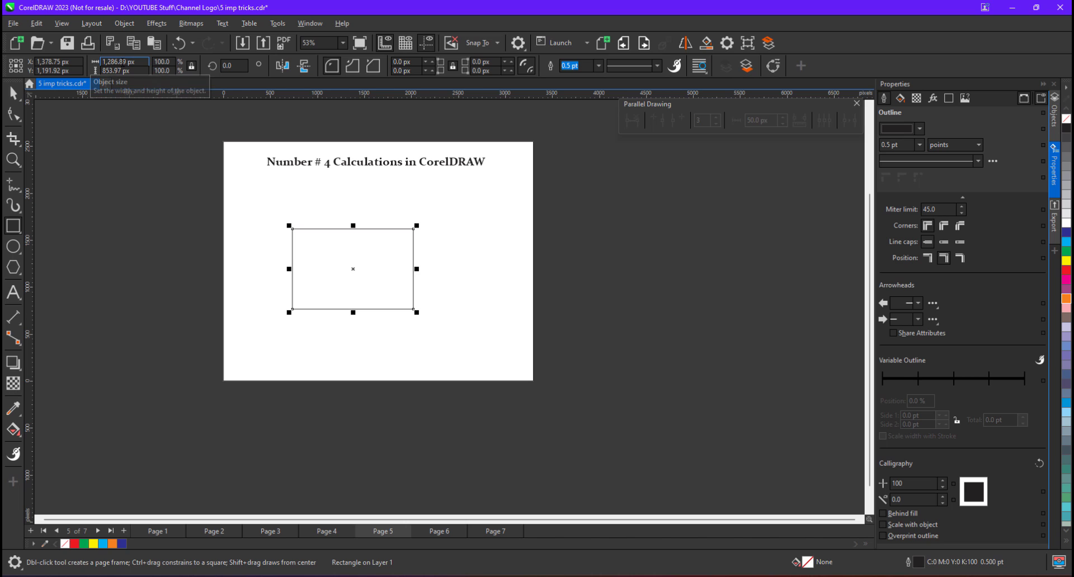
left_click(110, 70)
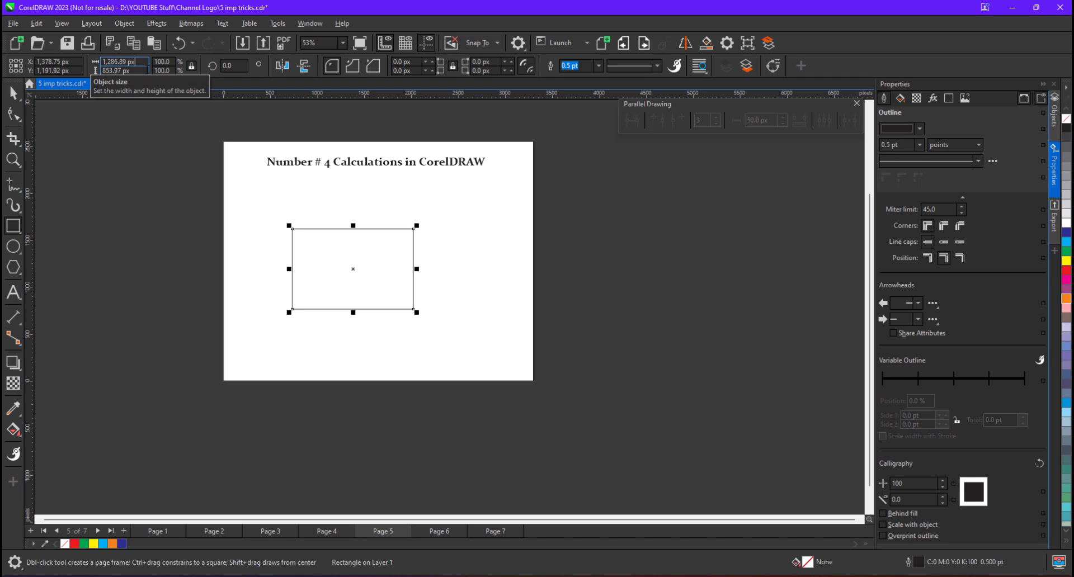
type("/3")
key("Return")
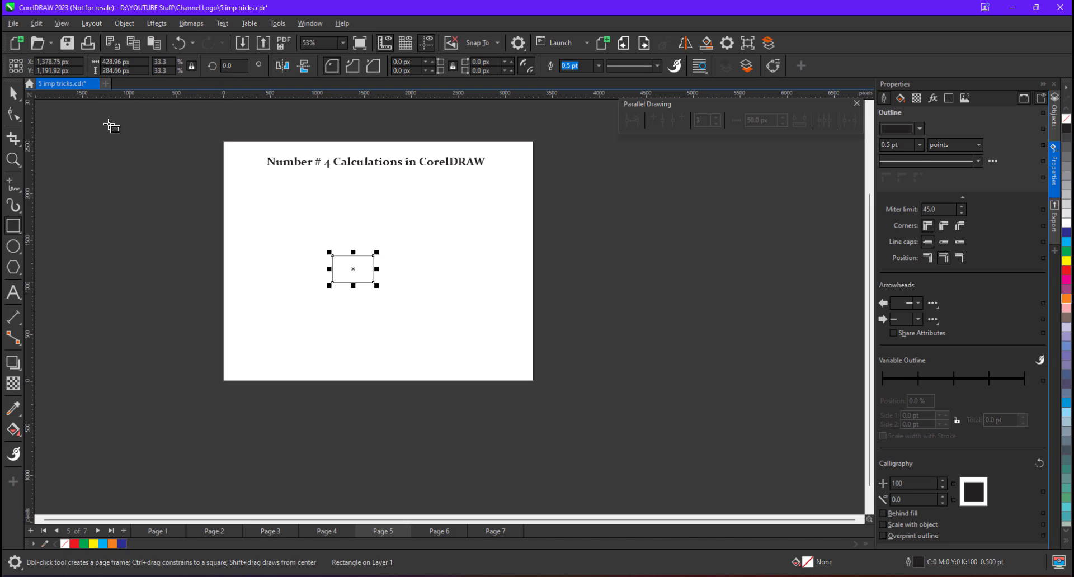
left_click(124, 62)
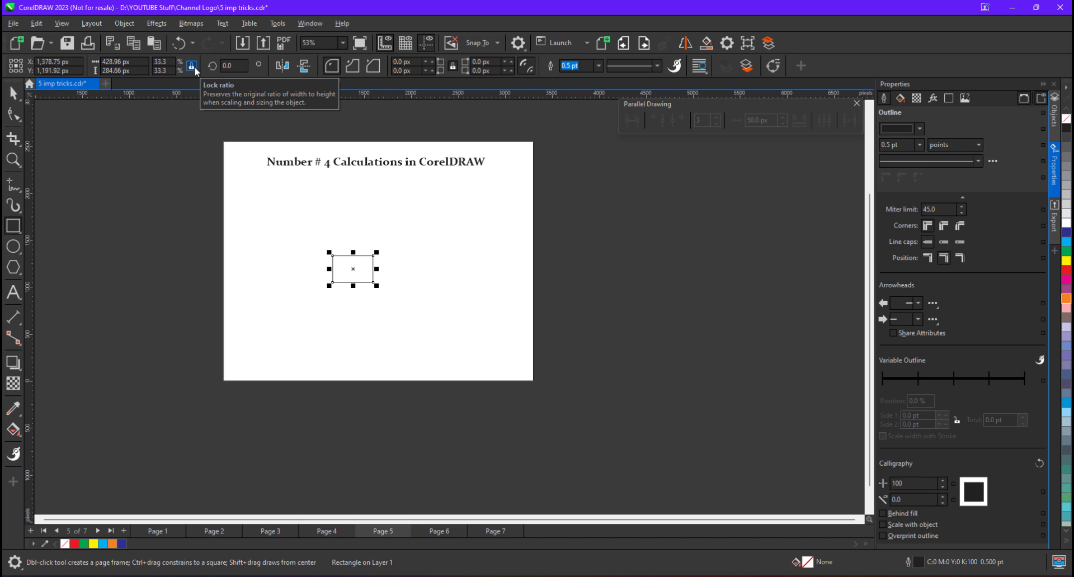
key("ctrl+z")
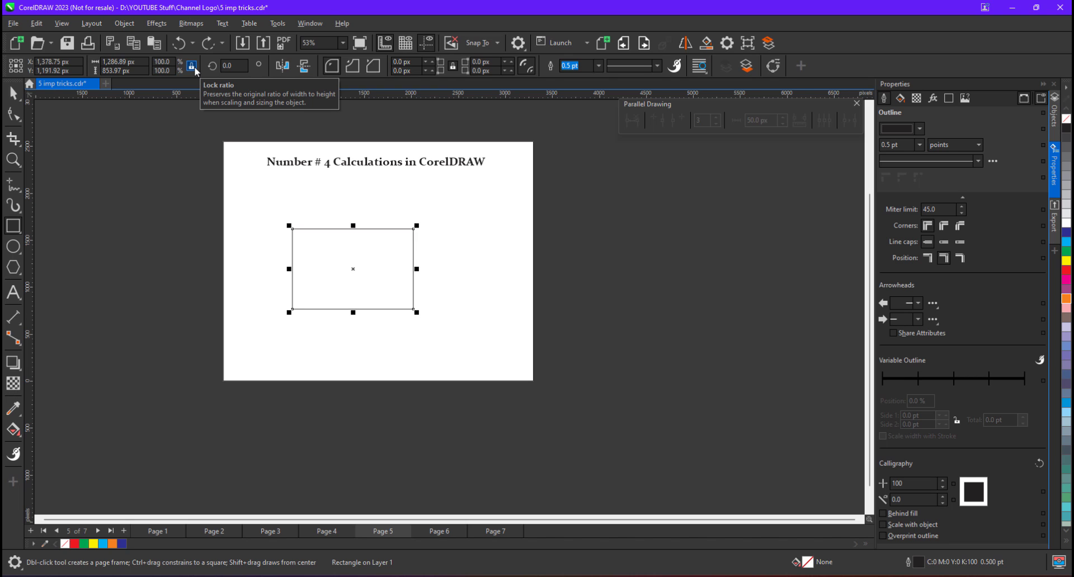
Unlock the width-height ratio and enter /3 after the Width value again
left_click(192, 66)
left_click(135, 62)
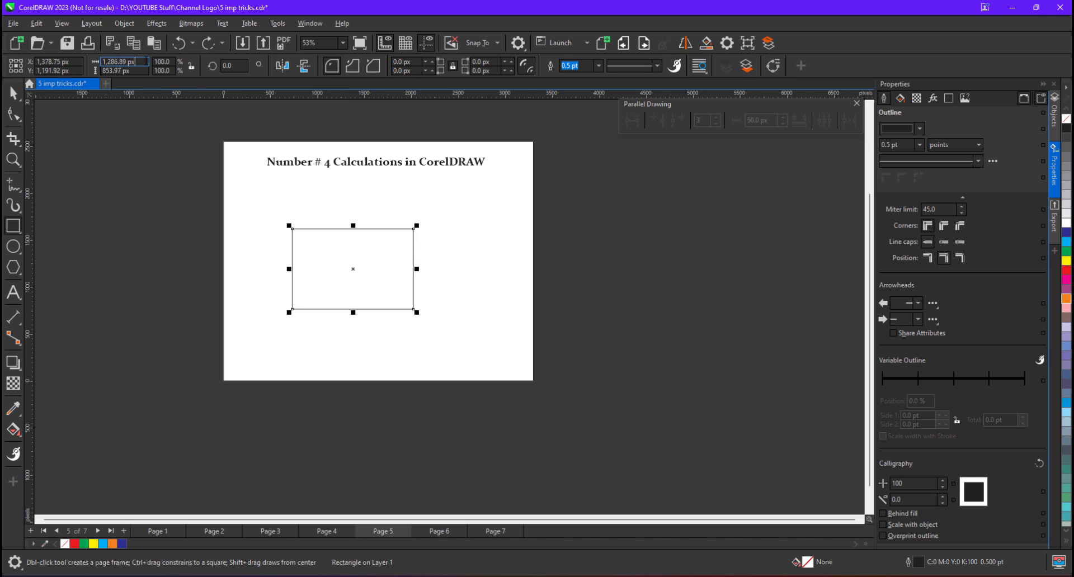
type("/")
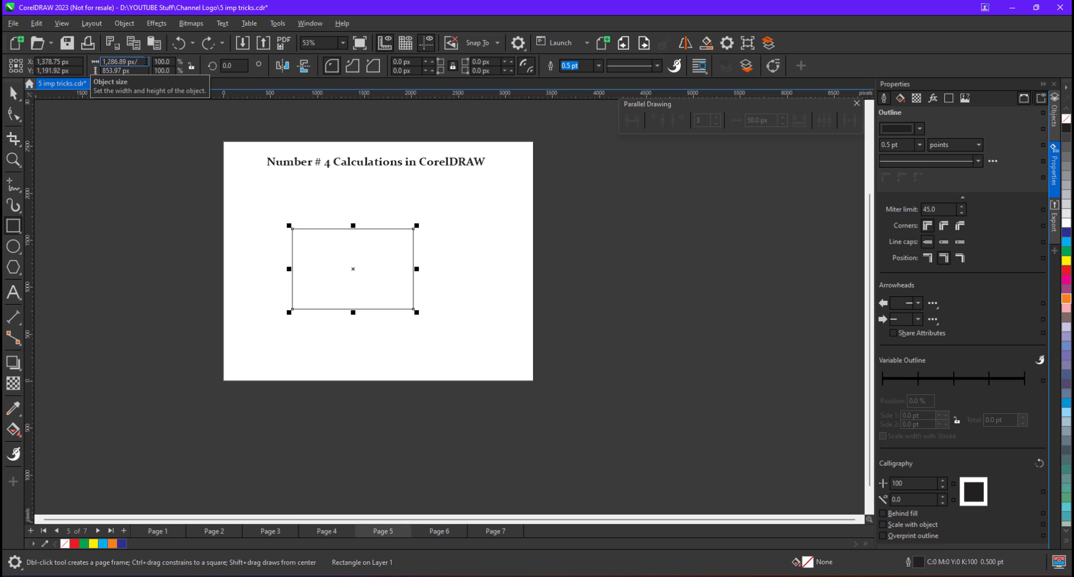
type("3")
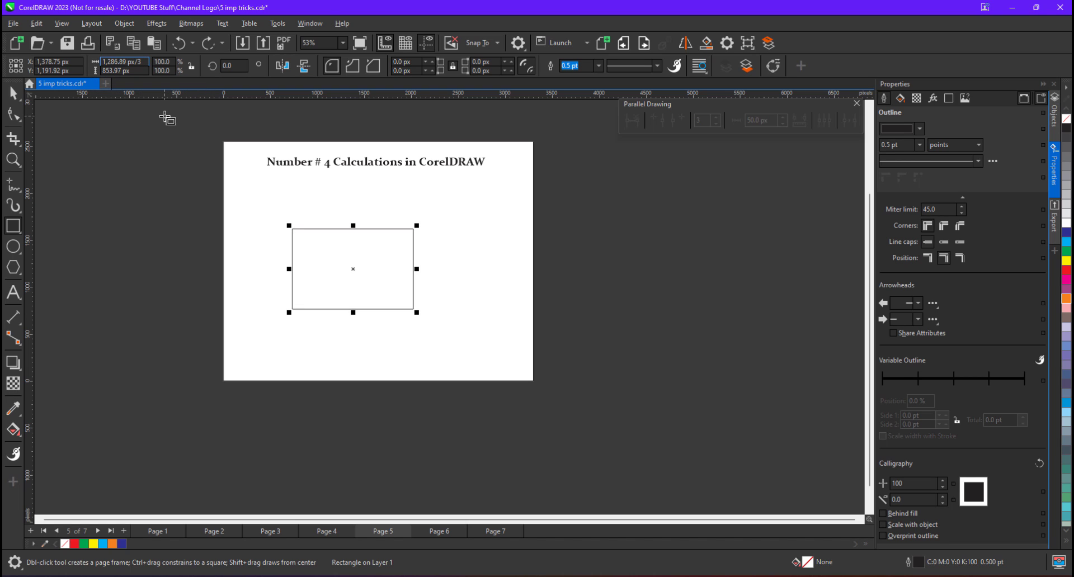
Make the rectangle a third as wide (width /3) and three times as tall (height *3)
key("Return")
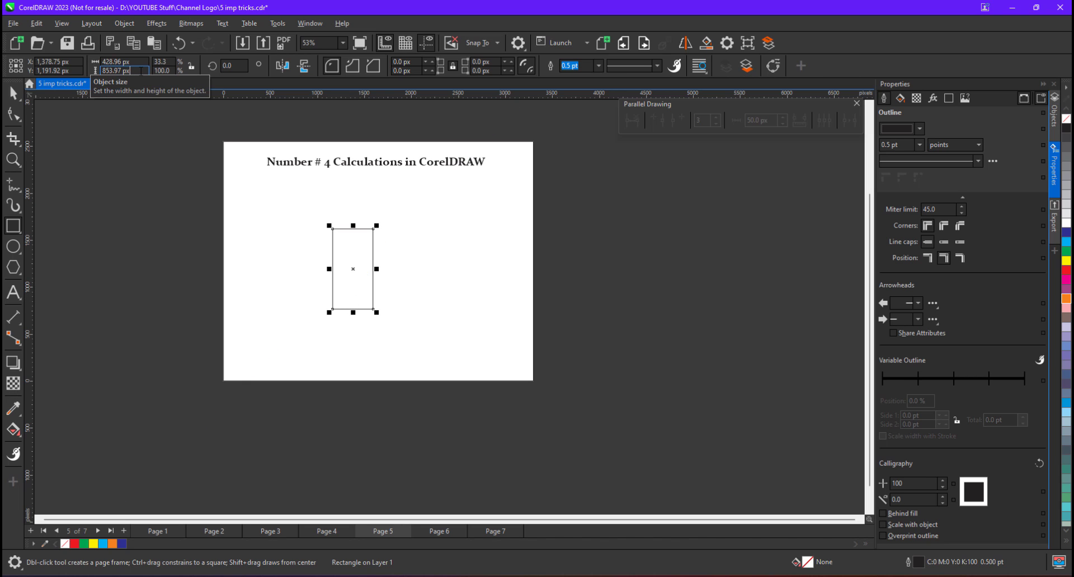
type("*3")
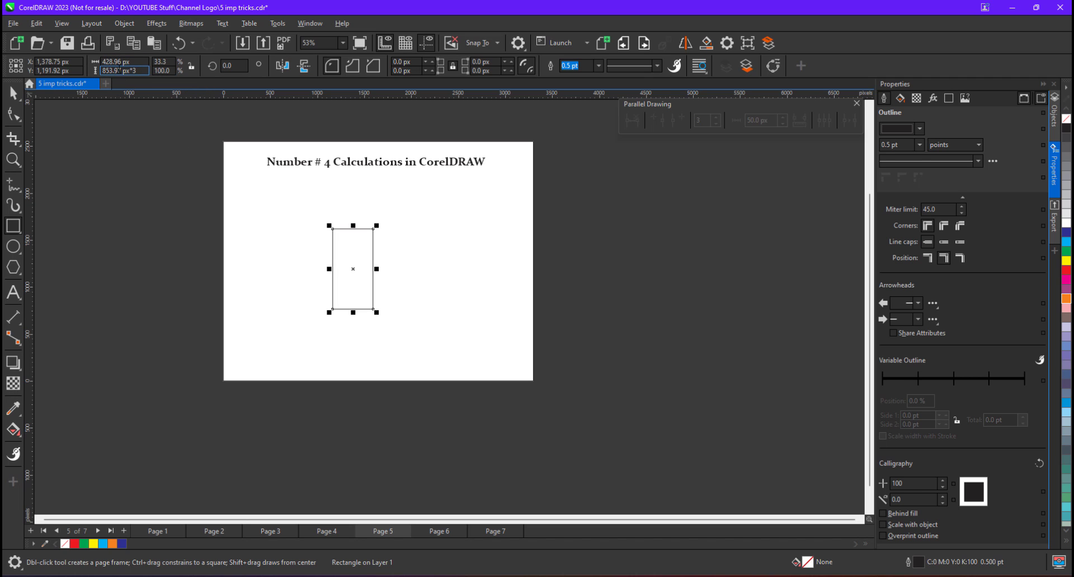
key("Return")
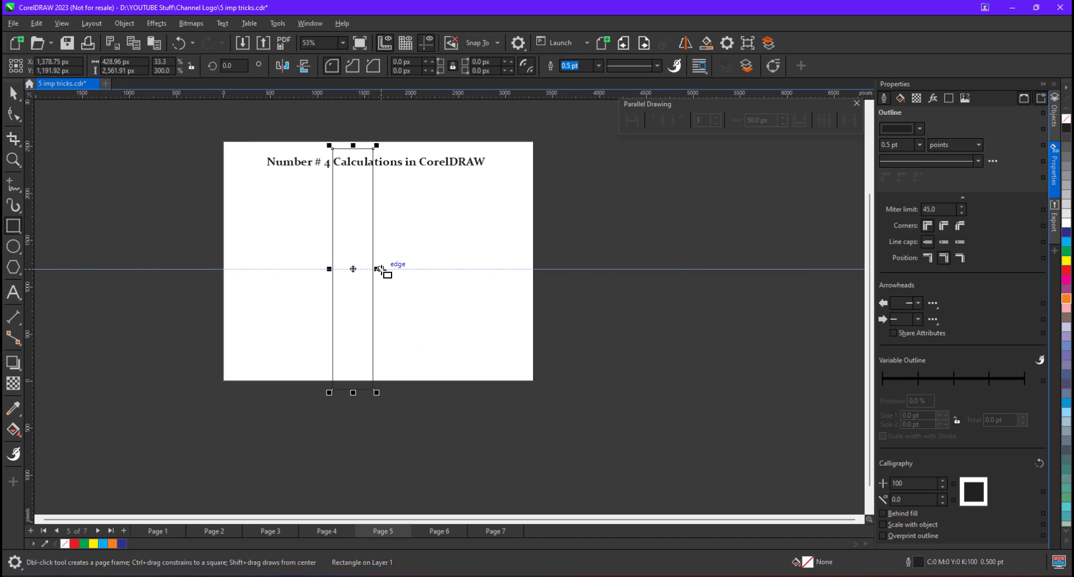
Shorten the rectangle to 428.96 × 1,340.26 px, move it onto the page, then go to Page 6
left_click_drag(353, 146, 353, 263)
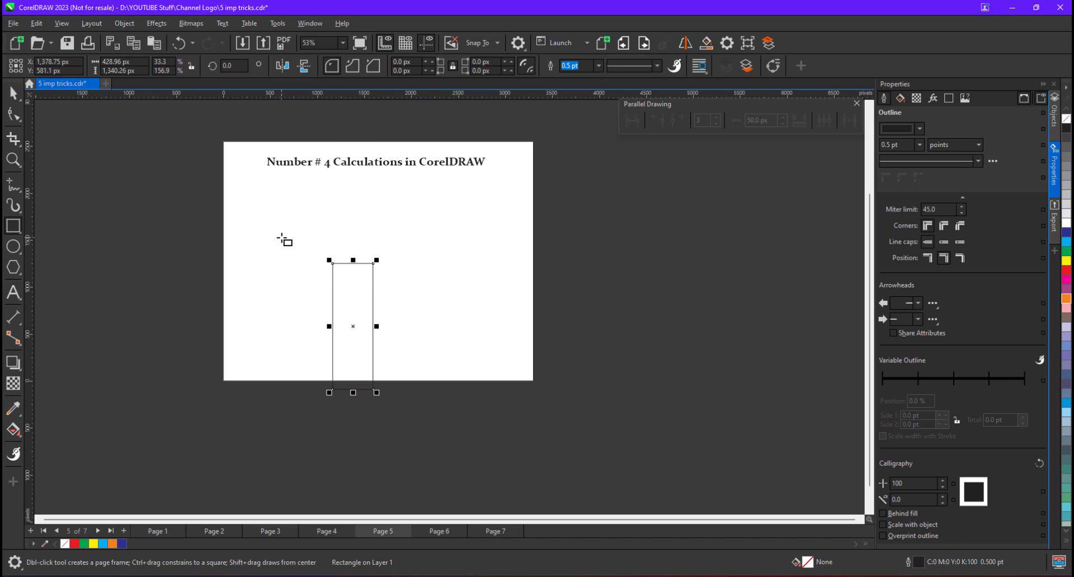
left_click(13, 94)
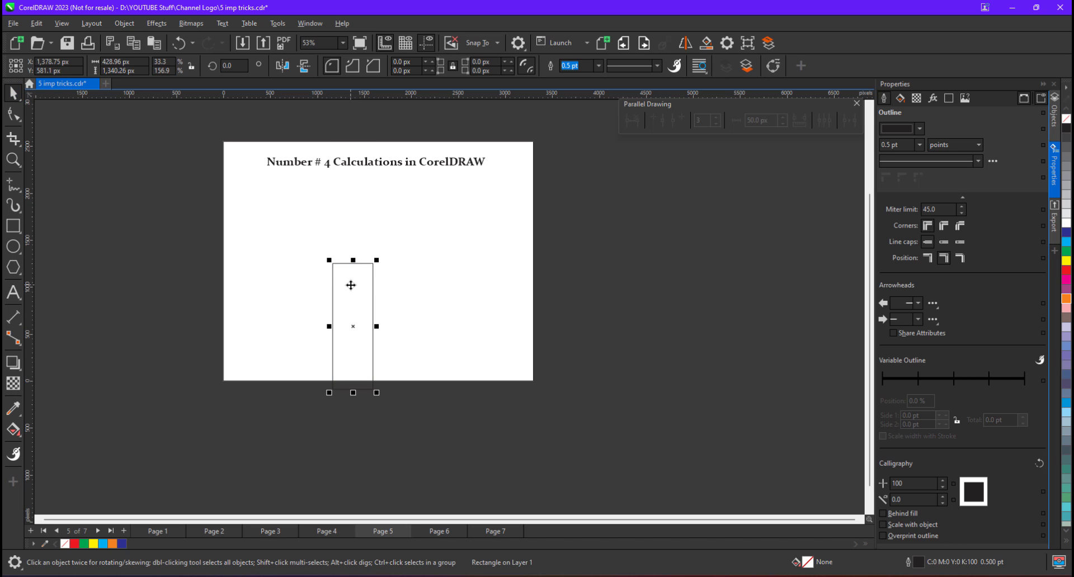
left_click_drag(351, 286, 330, 215)
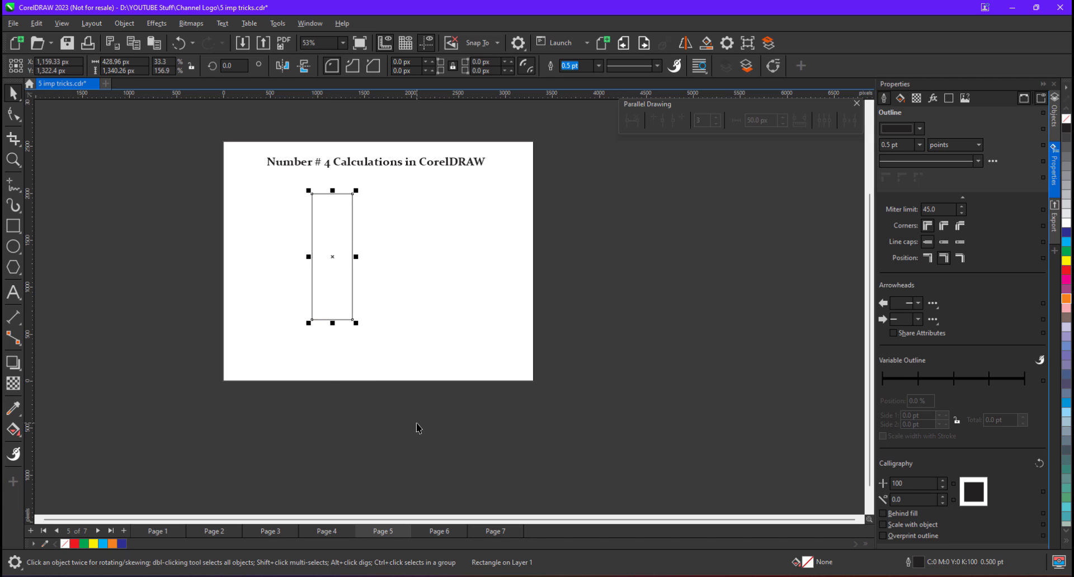
left_click(437, 531)
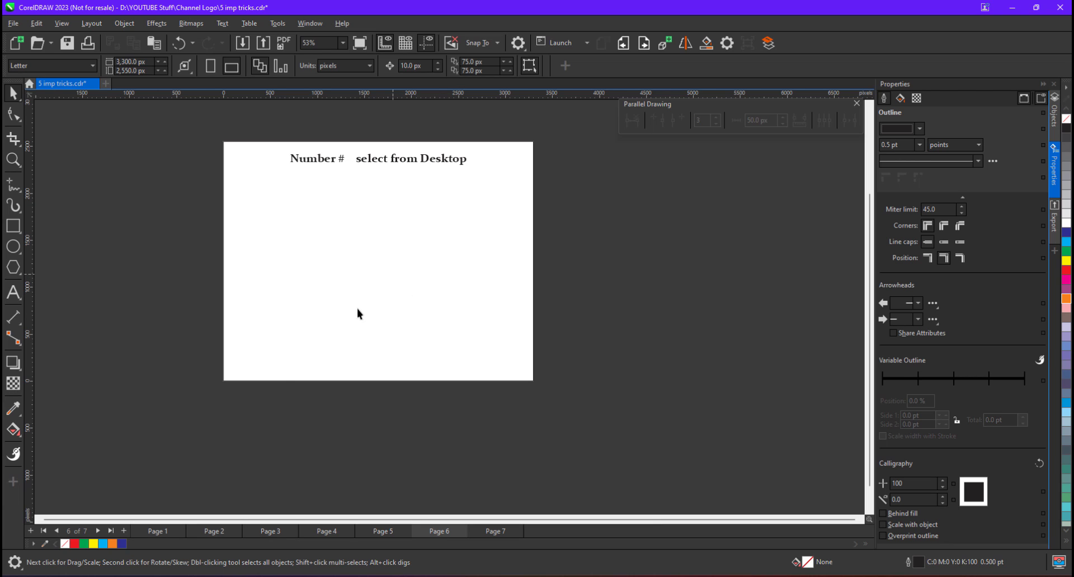
Draw a tall 996.3 × 1,553.76 px rectangle on the right of Page 6, then bring up the ship photo
left_click(13, 408)
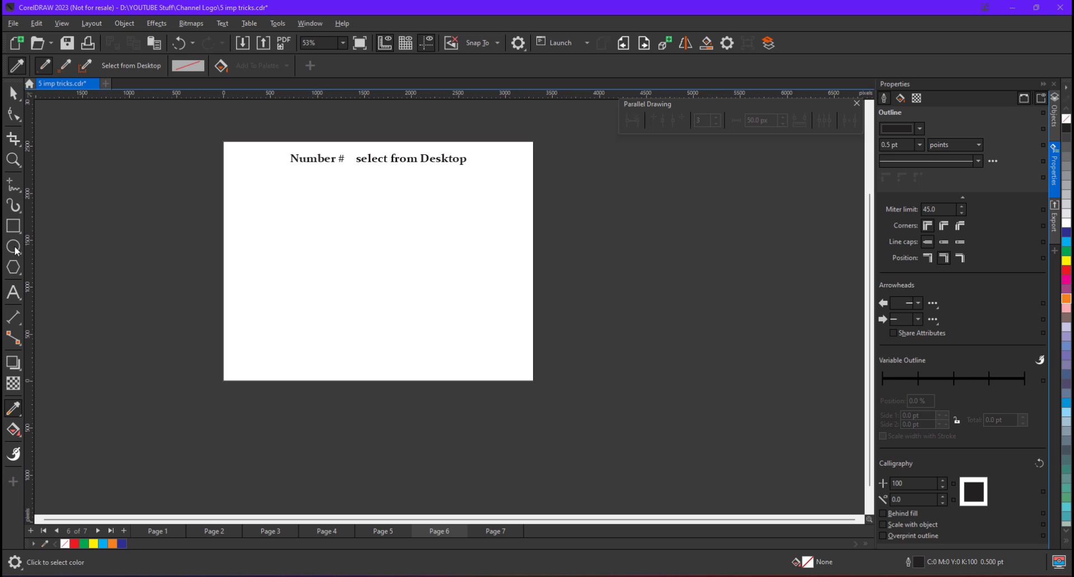
left_click(13, 226)
mouse_move(406, 191)
left_mouse_down()
mouse_move(453, 300)
mouse_move(499, 337)
left_mouse_up()
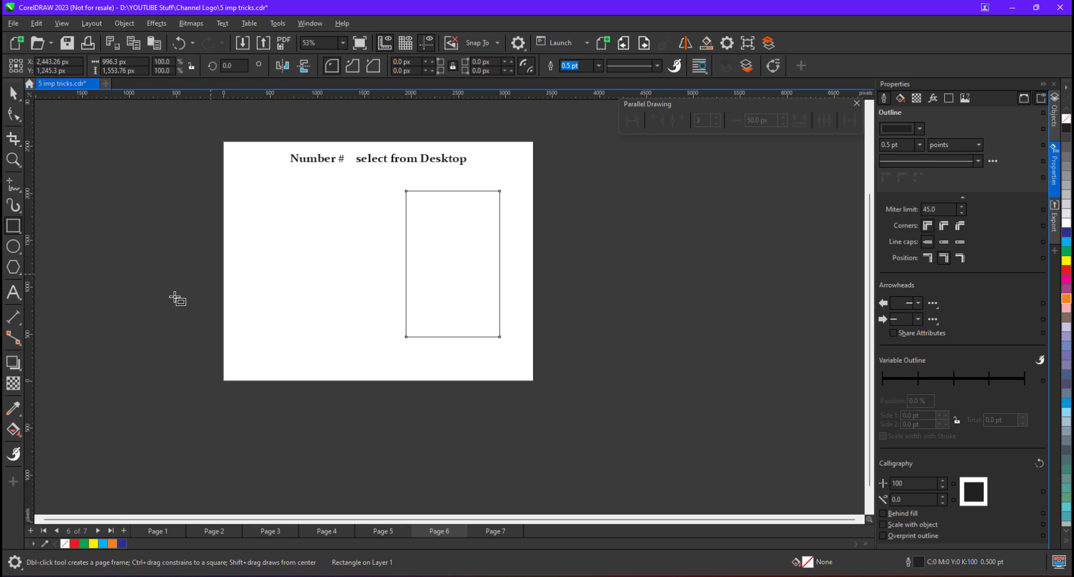
left_click(16, 409)
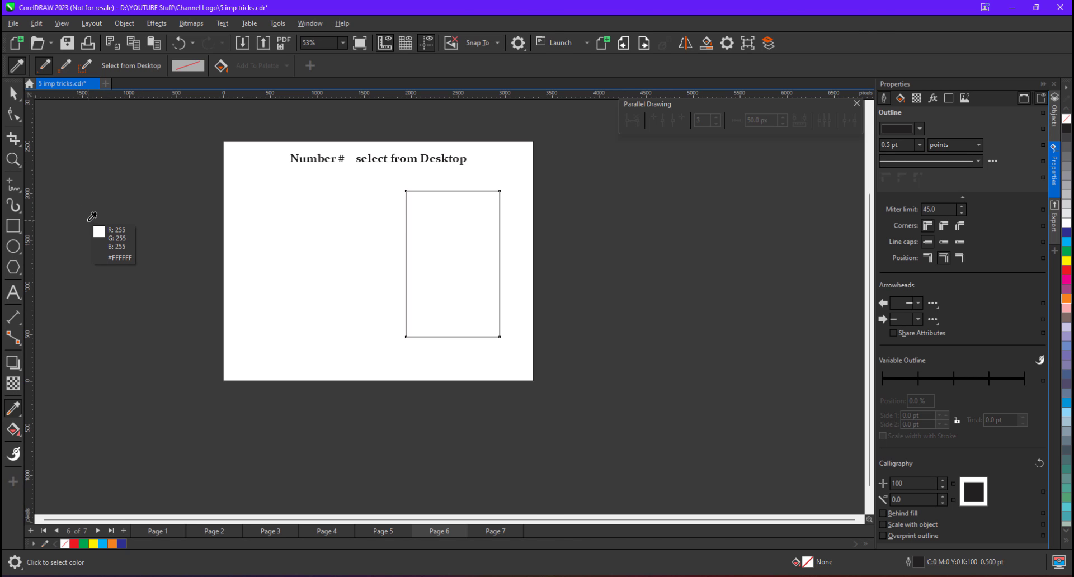
key("alt+Tab")
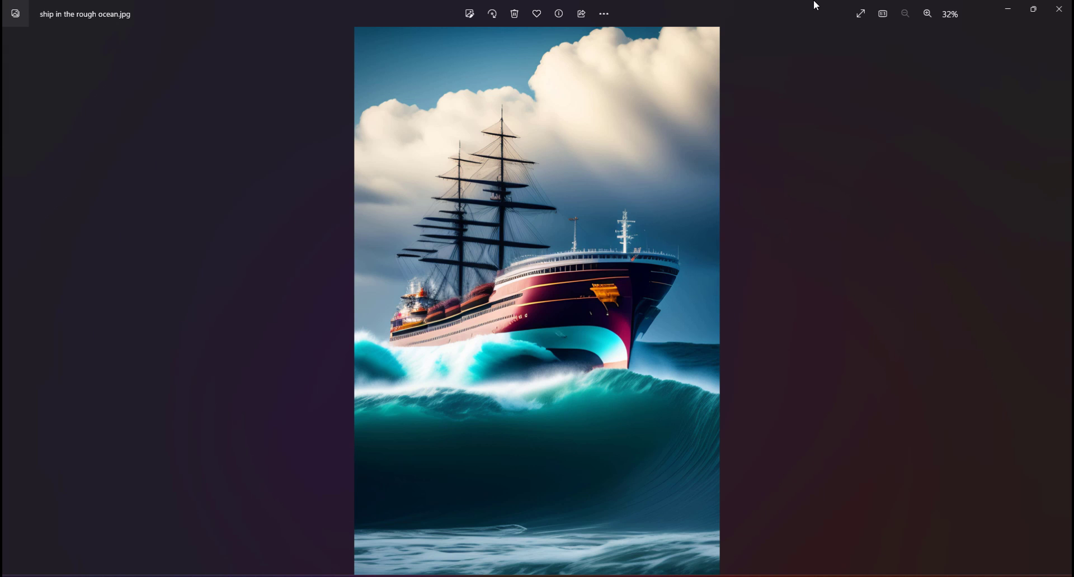
Place the ship photo viewer on the left half of the screen beside CorelDRAW
double_click(813, 7)
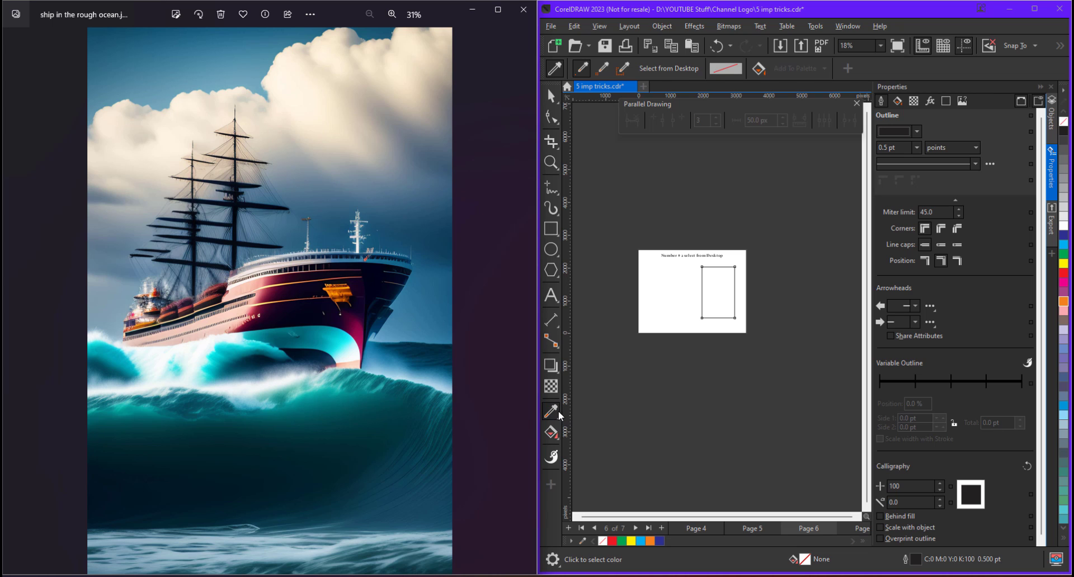
Fill the rectangle with crimson (#910748) sampled from the ship's hull in the photo
left_click(670, 66)
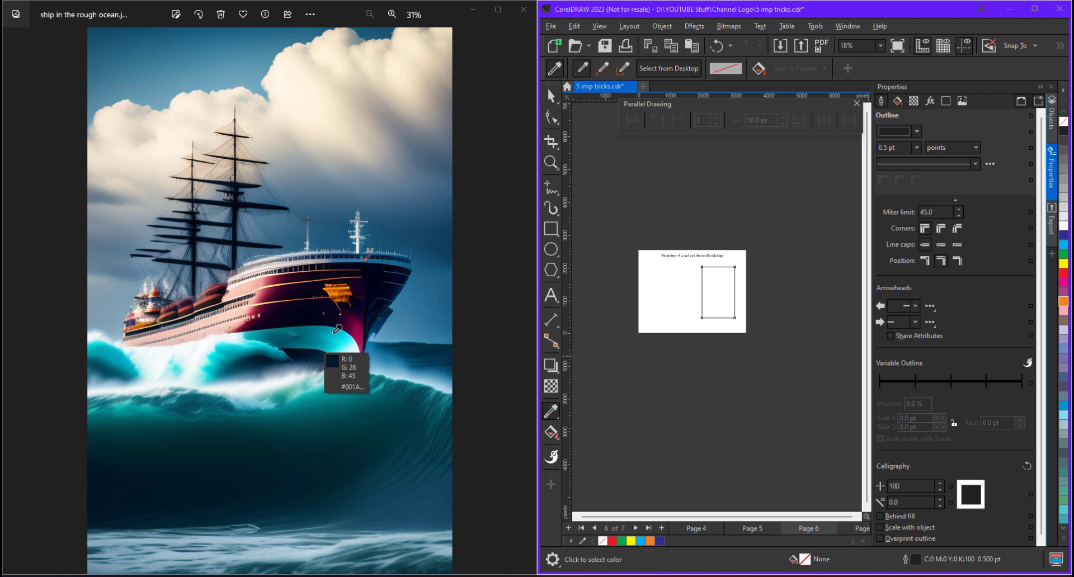
left_click(363, 326)
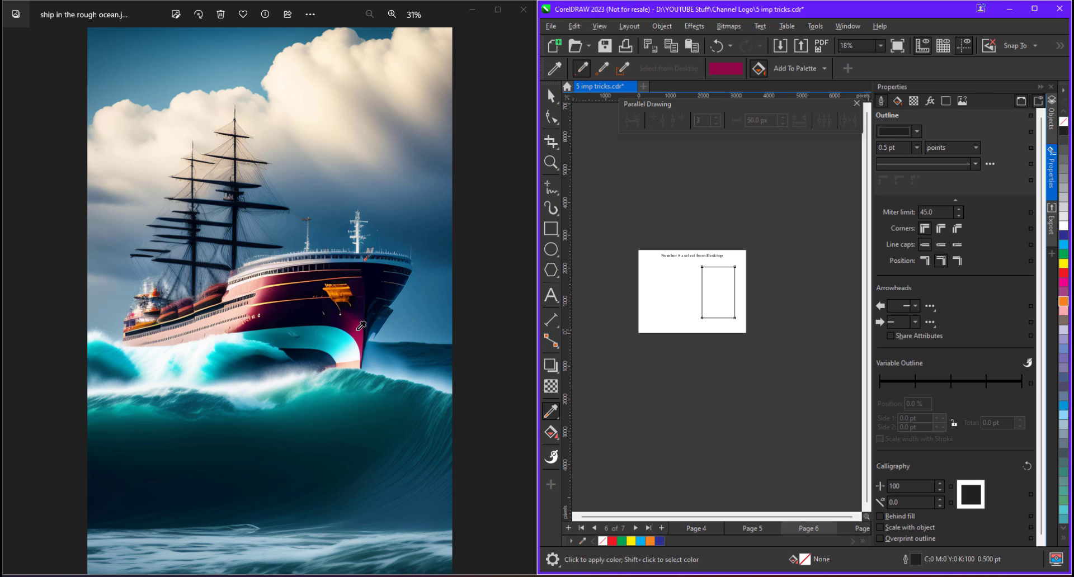
left_click(714, 289)
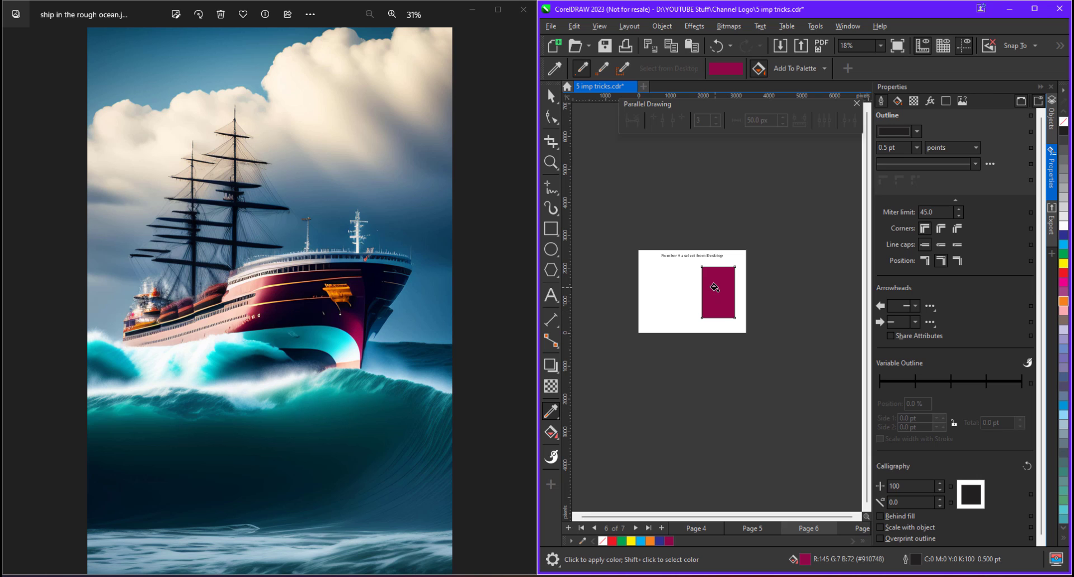
Undo a stray crimson square and draw a triangle to the left of the rectangle
left_click(651, 271)
key("ctrl+z")
left_click(550, 269)
left_click_drag(648, 275, 682, 314)
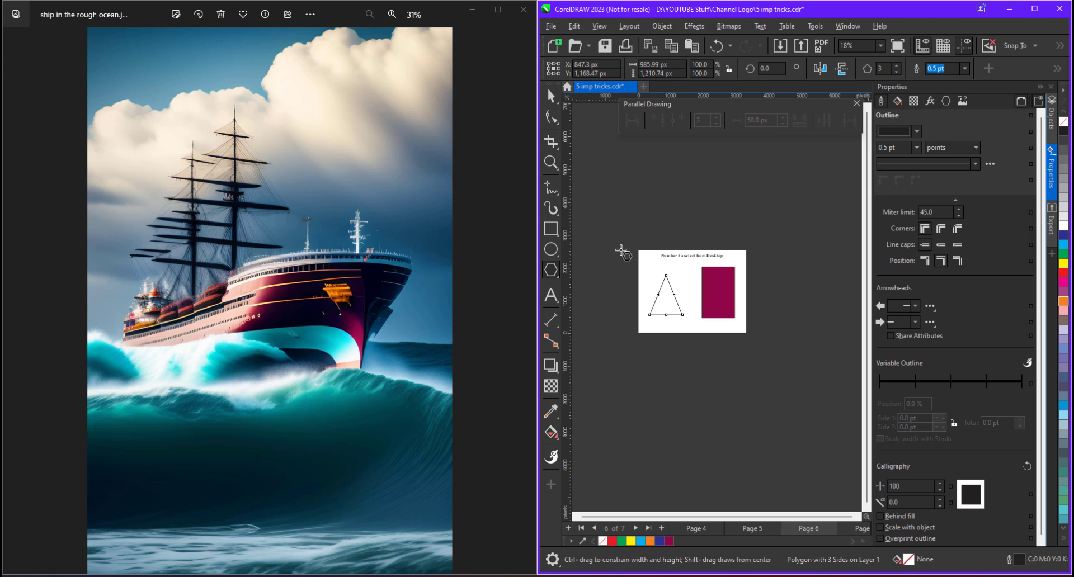
Fill the triangle with teal (#016873) sampled from the wave beneath the ship
left_click(551, 411)
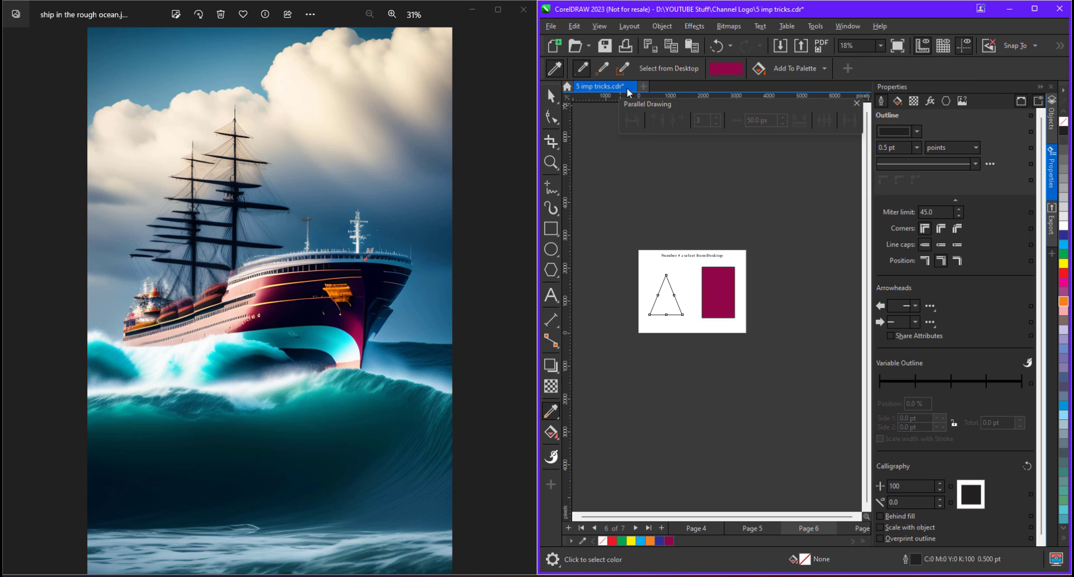
left_click(669, 68)
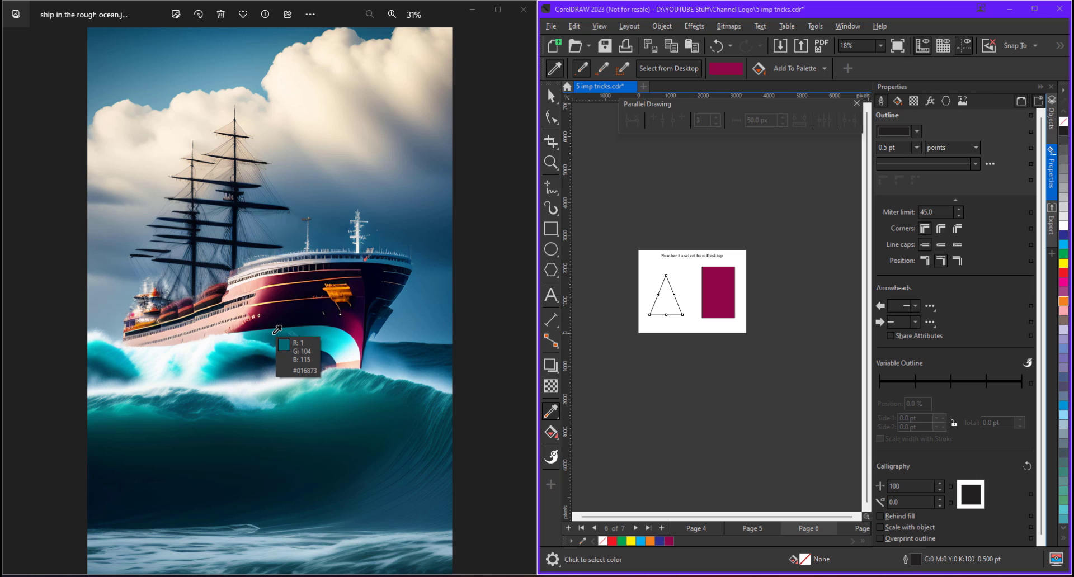
left_click(276, 330)
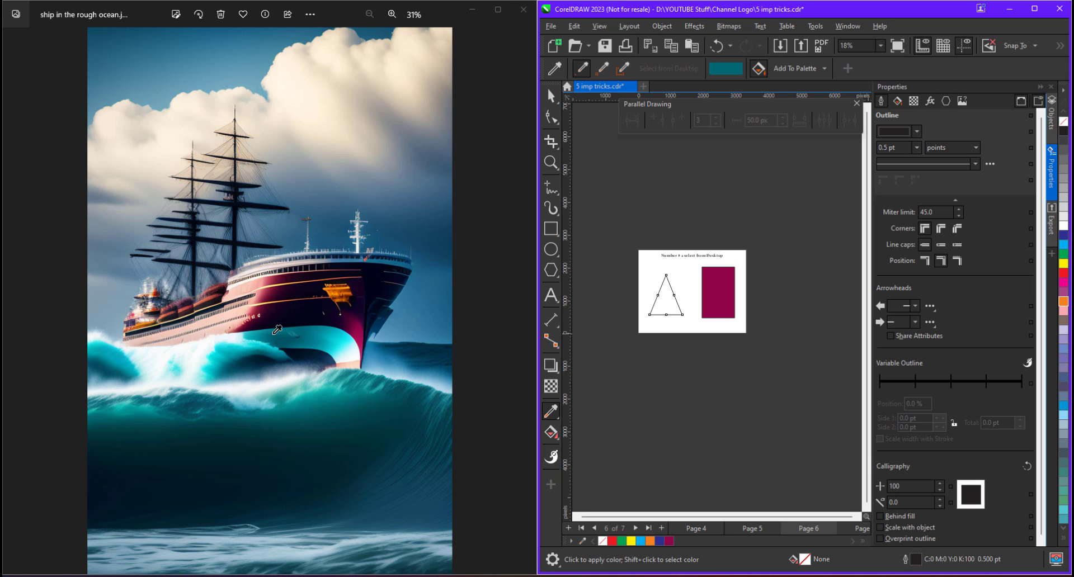
left_click(662, 300)
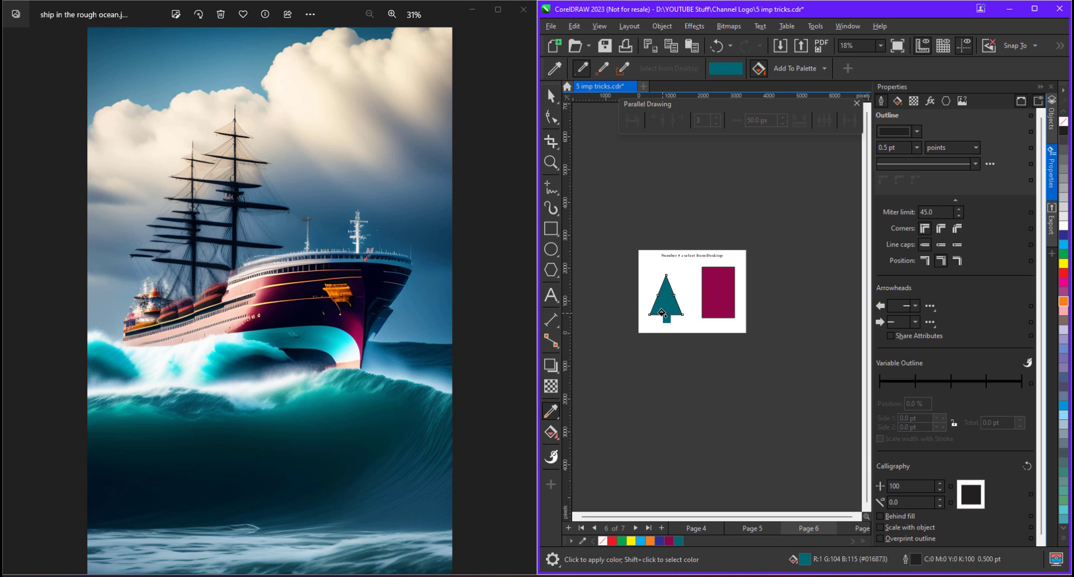